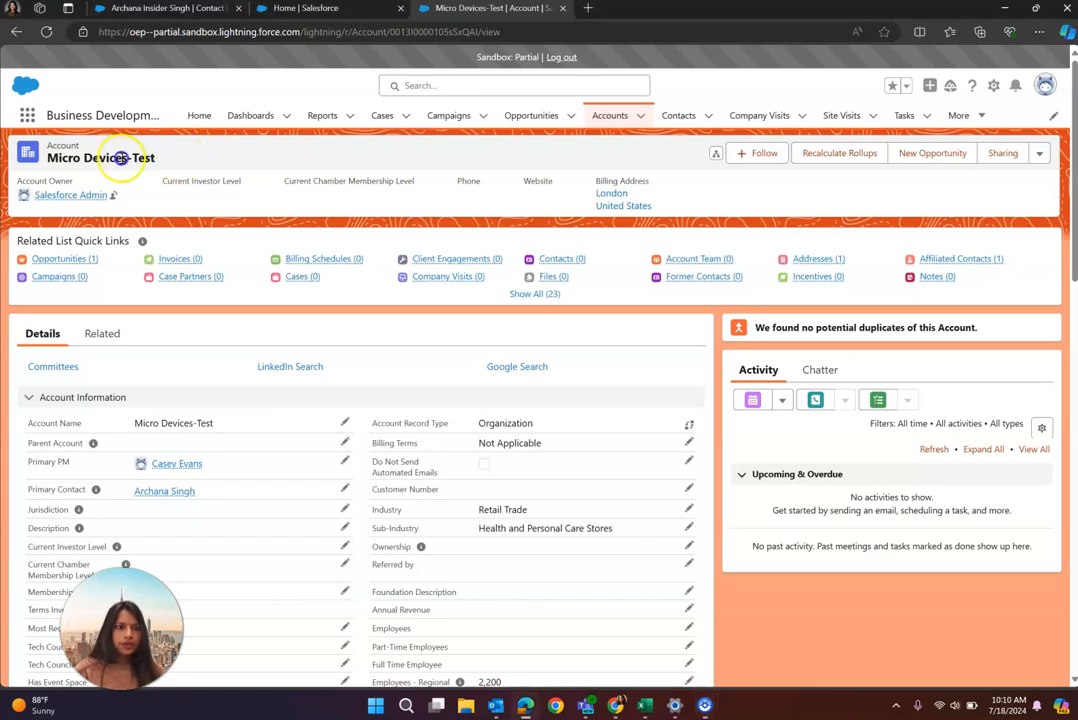
Step: Examine the regional employee count, data source and last-updated fields on the Micro Devices-Test account, and view the Company Visits list
{"action": "scroll", "coordinate": [750, 408], "scroll_direction": "down", "scroll_amount": 5}
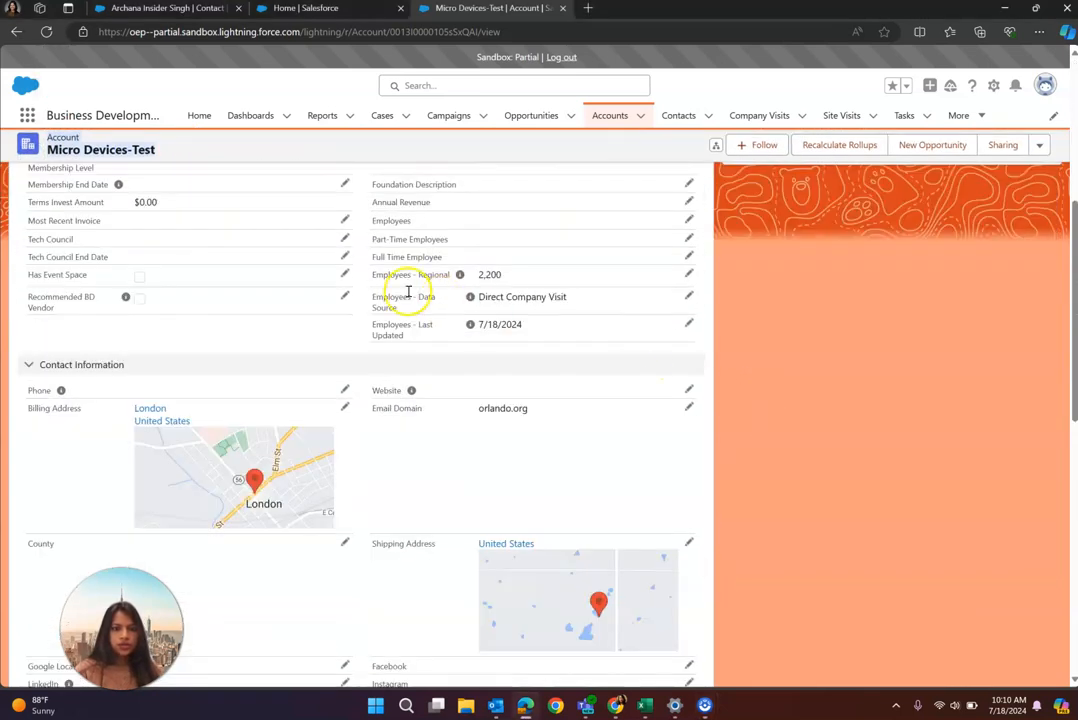
{"action": "left_click_drag", "start_coordinate": [373, 285], "coordinate": [435, 301]}
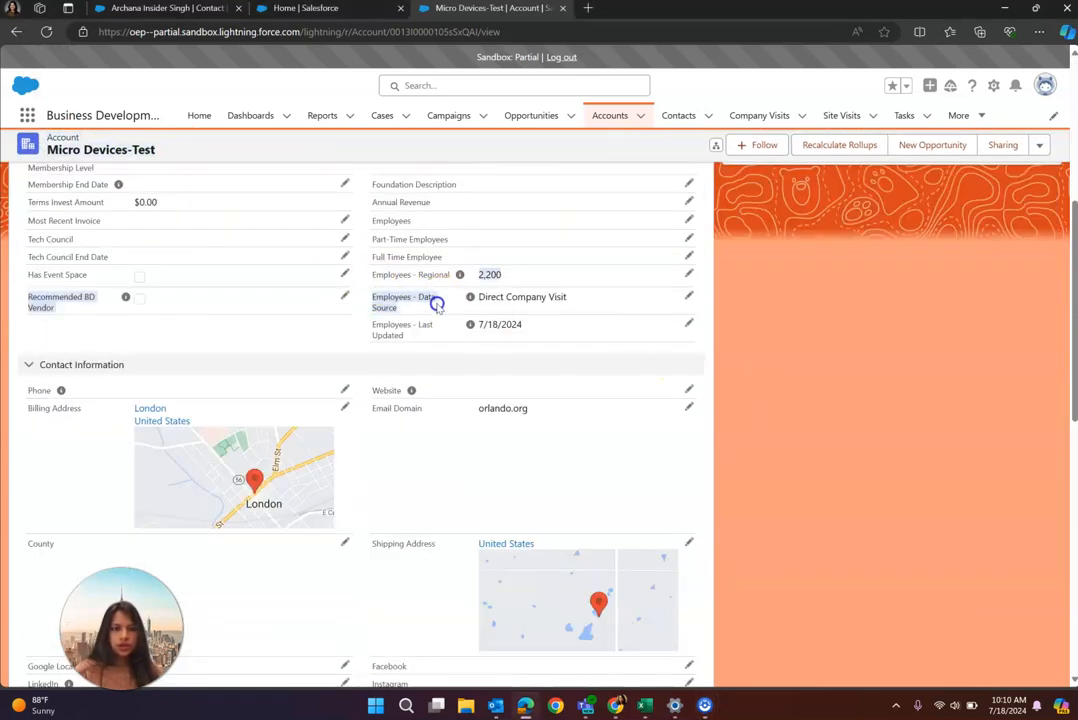
{"action": "left_click", "coordinate": [741, 332]}
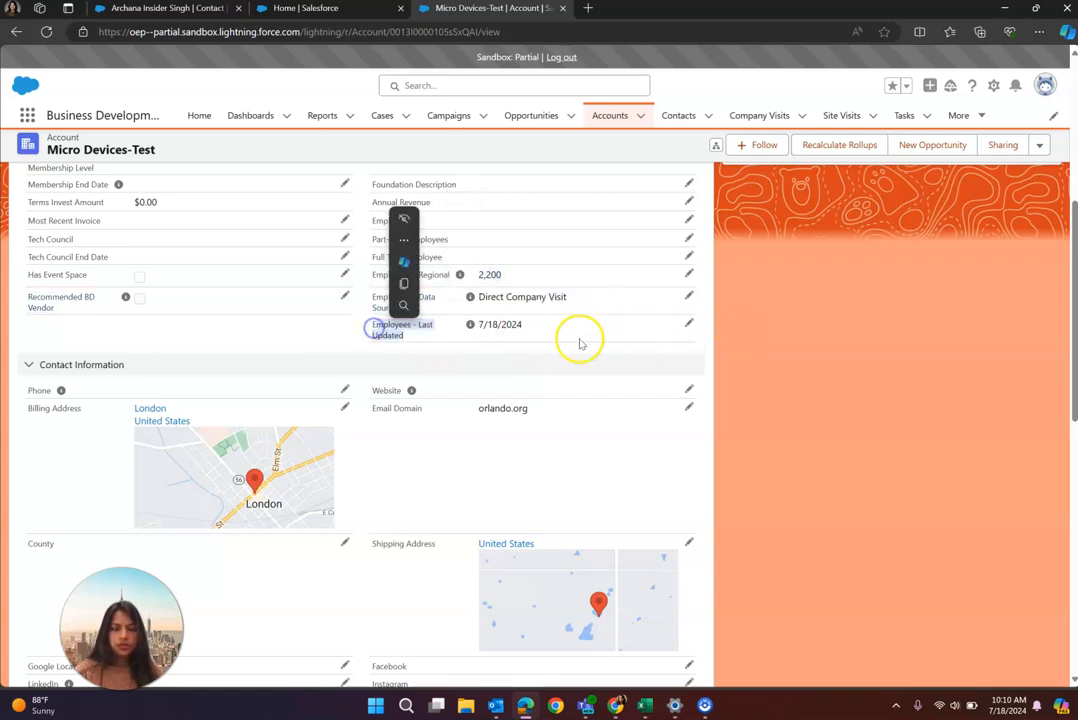
{"action": "scroll", "coordinate": [577, 340], "scroll_direction": "up", "scroll_amount": 3}
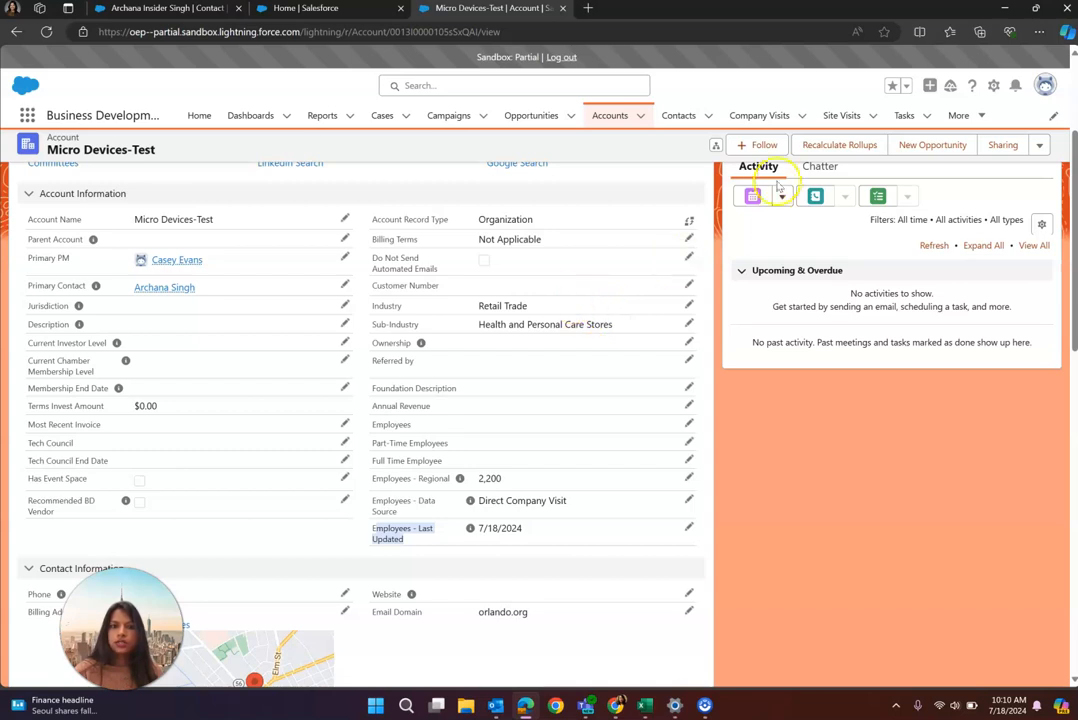
{"action": "left_click", "coordinate": [759, 116]}
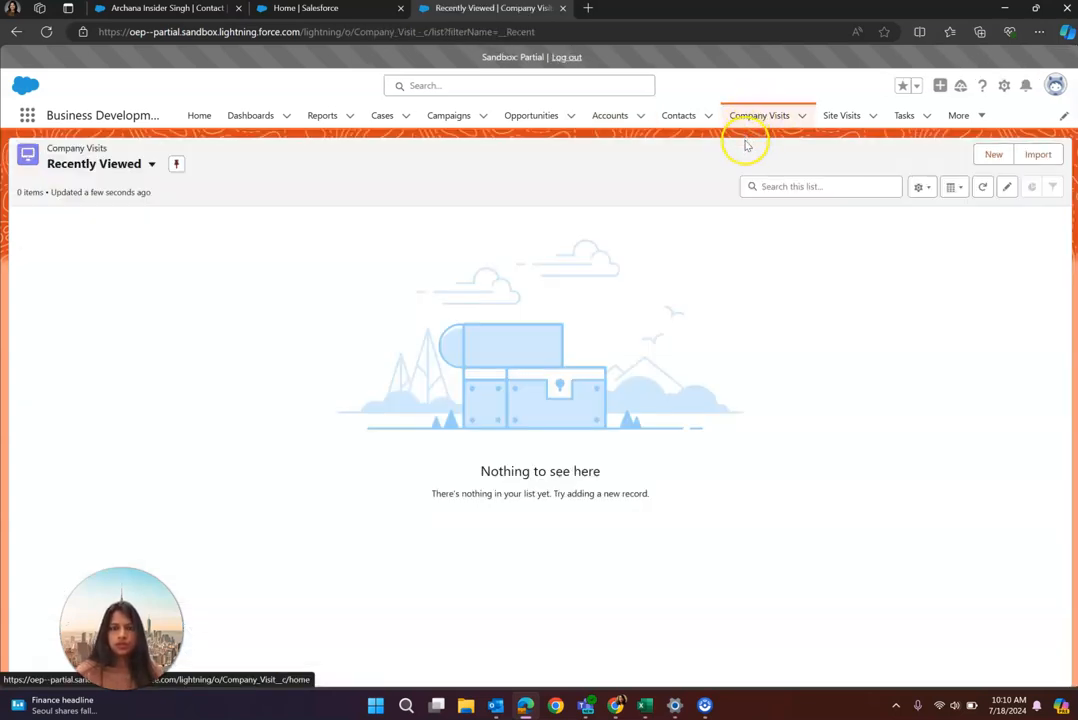
Step: Go to Salesforce Setup and find the Flows page by searching for "flow"
{"action": "left_click", "coordinate": [1004, 85]}
{"action": "left_click", "coordinate": [971, 121]}
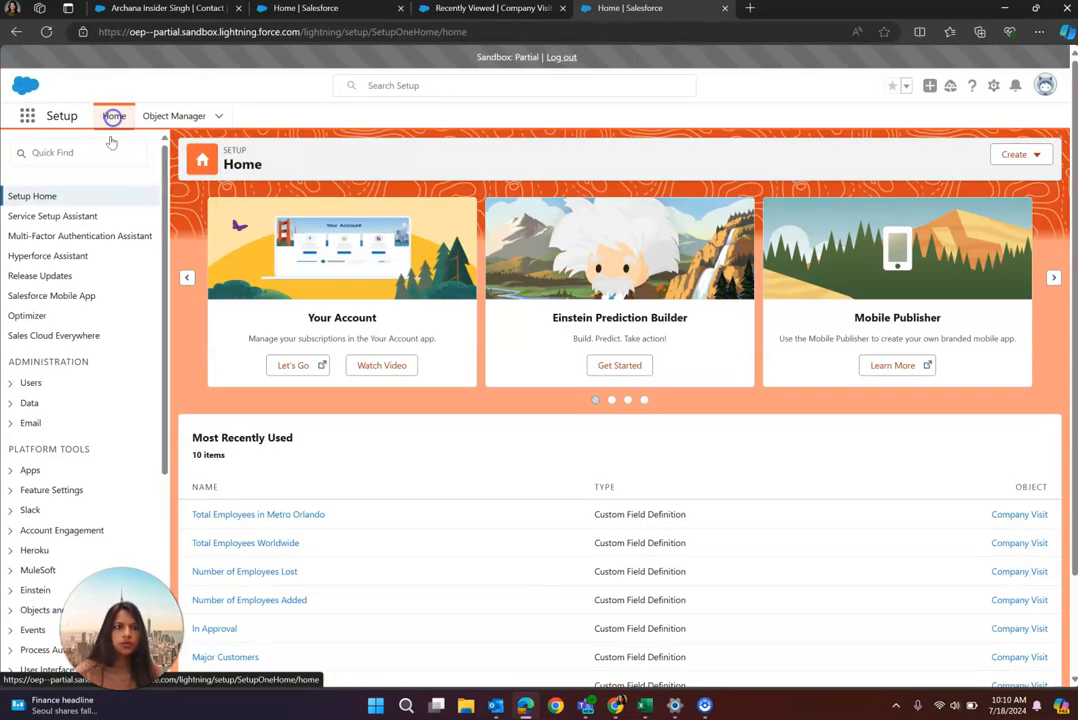
{"action": "left_click", "coordinate": [105, 151]}
{"action": "type", "text": "flow"}
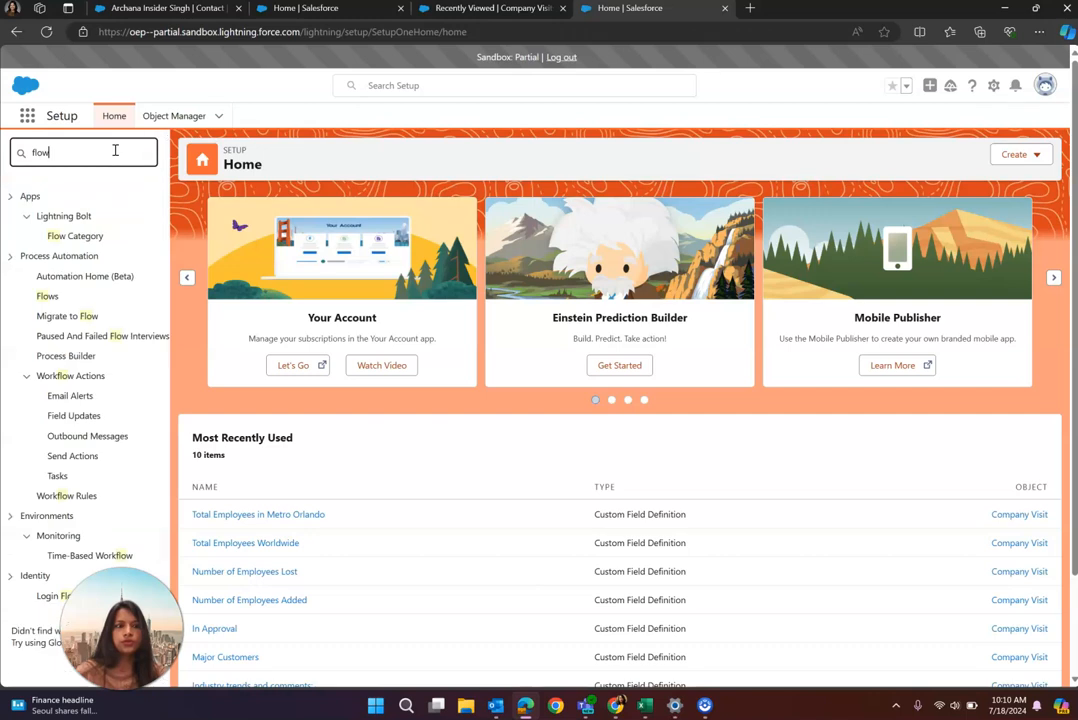
{"action": "left_click", "coordinate": [44, 297]}
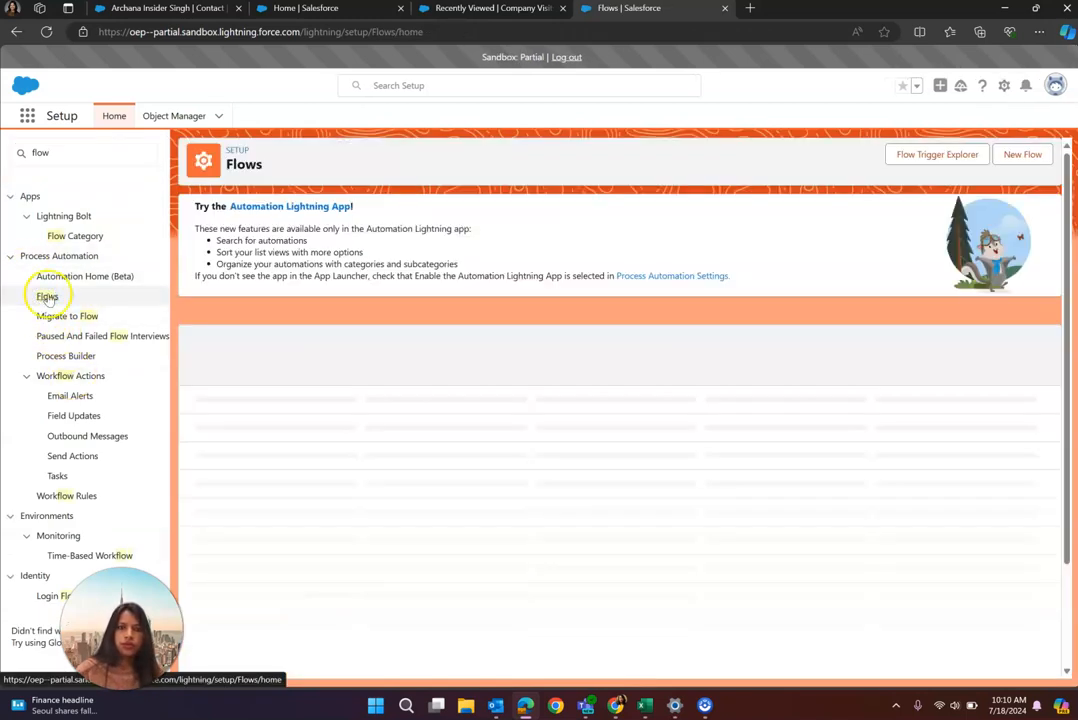
Step: Create a new Record-Triggered Flow from scratch
{"action": "left_click", "coordinate": [1018, 157]}
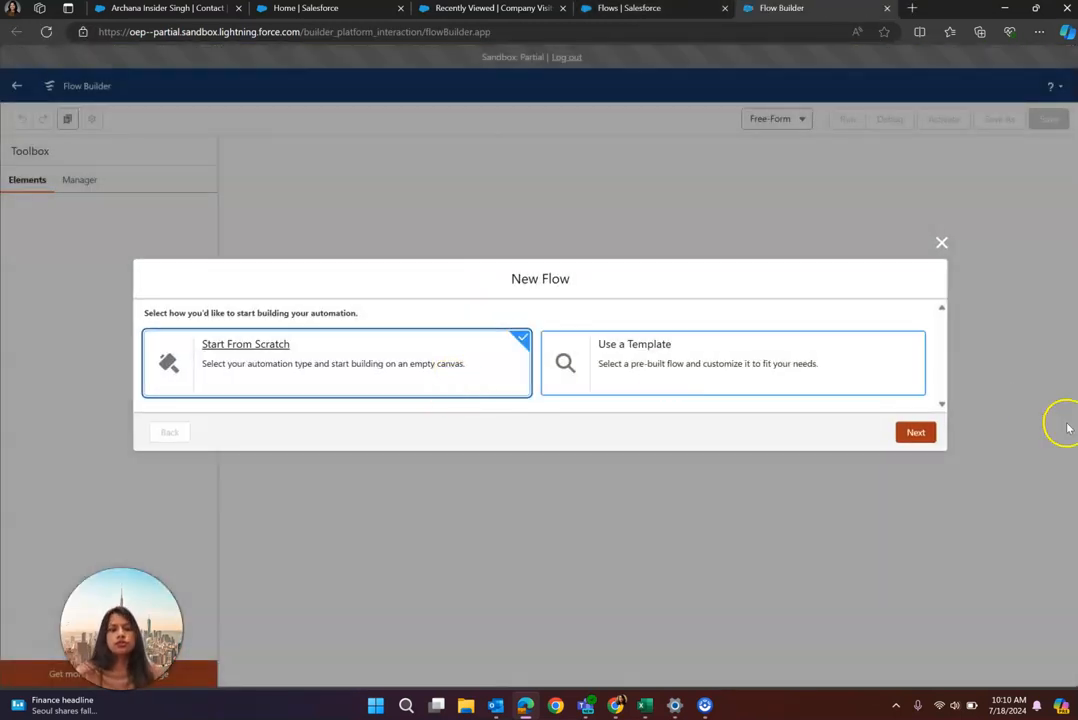
{"action": "left_click", "coordinate": [915, 432]}
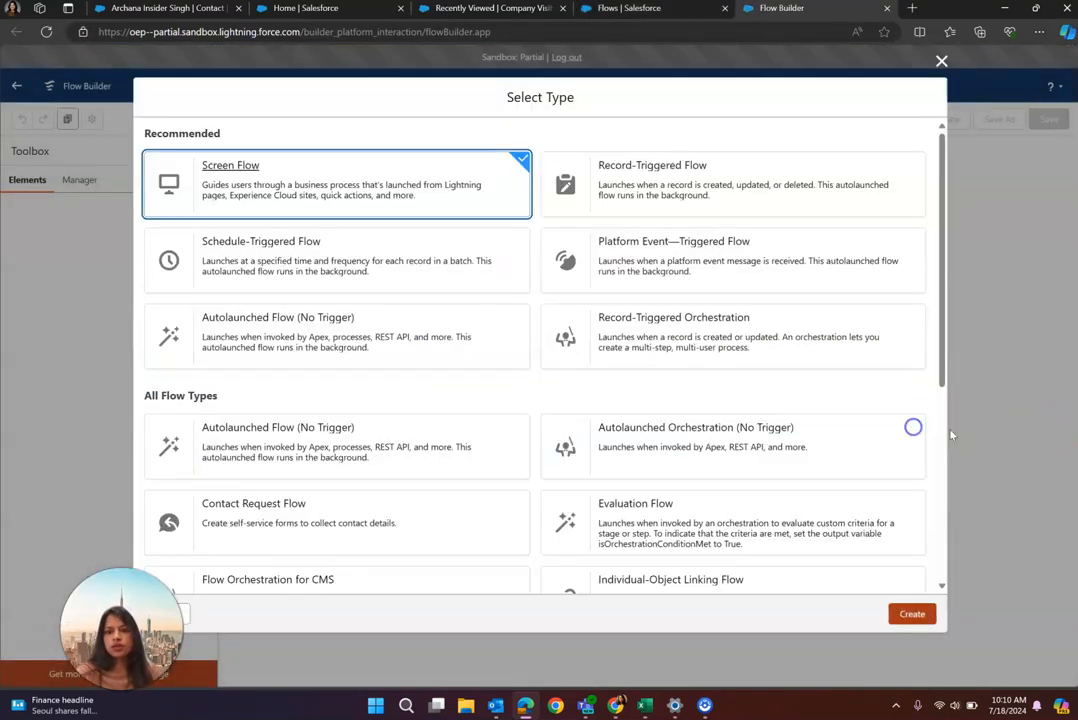
{"action": "left_click", "coordinate": [823, 198]}
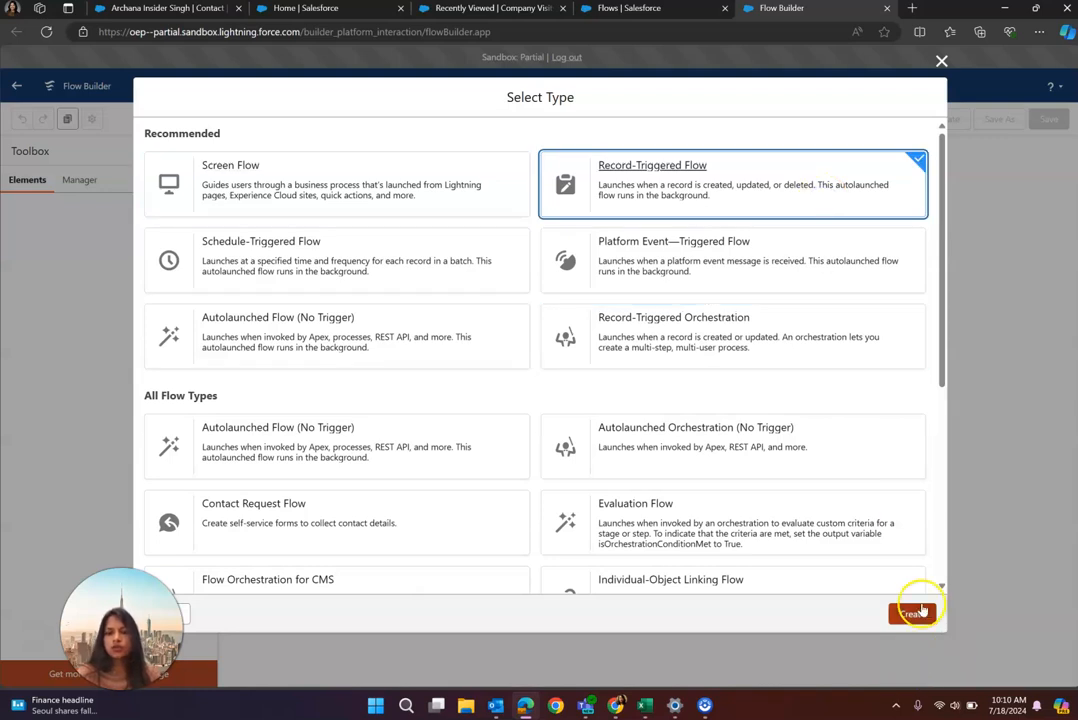
{"action": "left_click", "coordinate": [919, 612]}
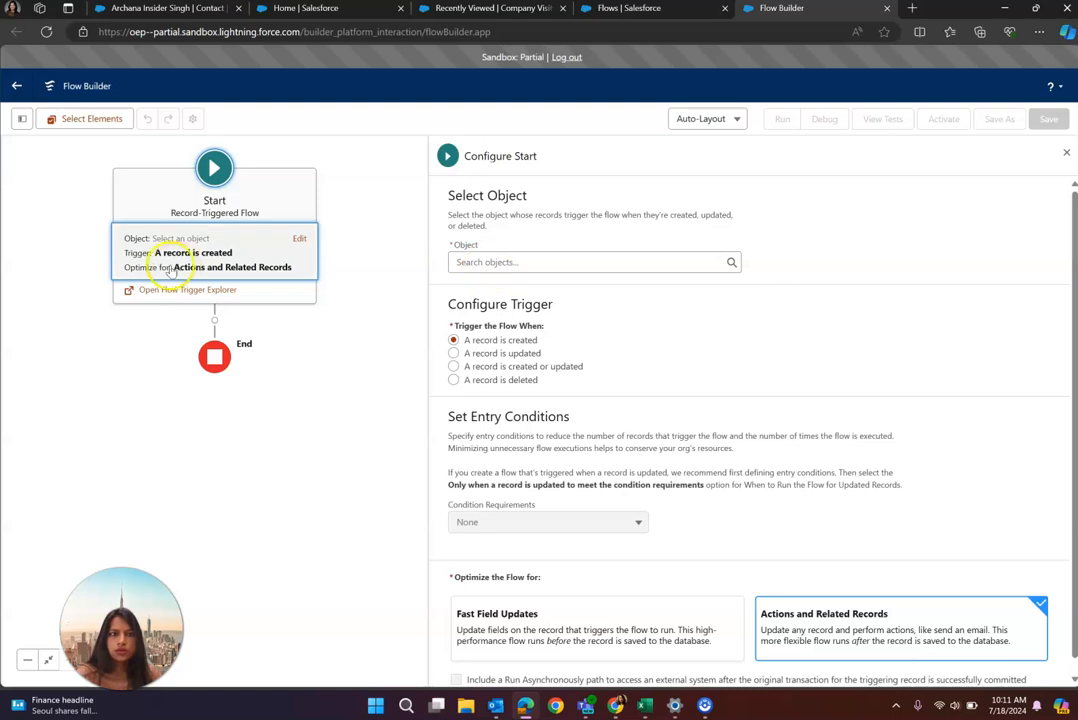
Step: Configure the flow to start on the Company Visit object when a record is created or updated
{"action": "left_click", "coordinate": [558, 263]}
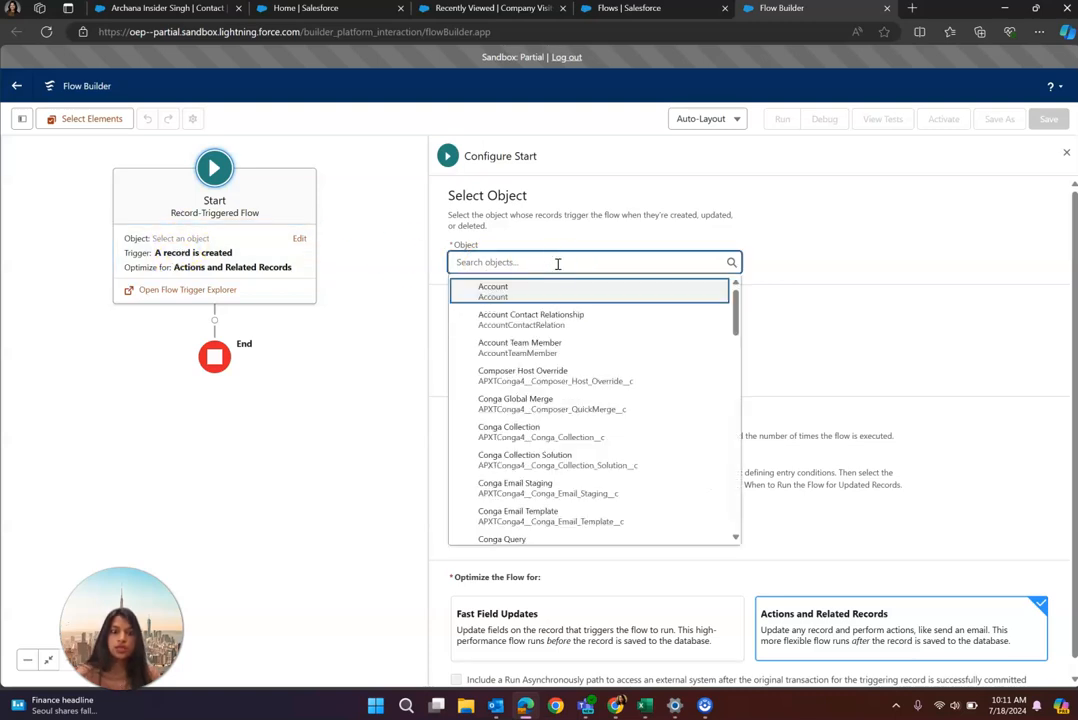
{"action": "type", "text": "visit"}
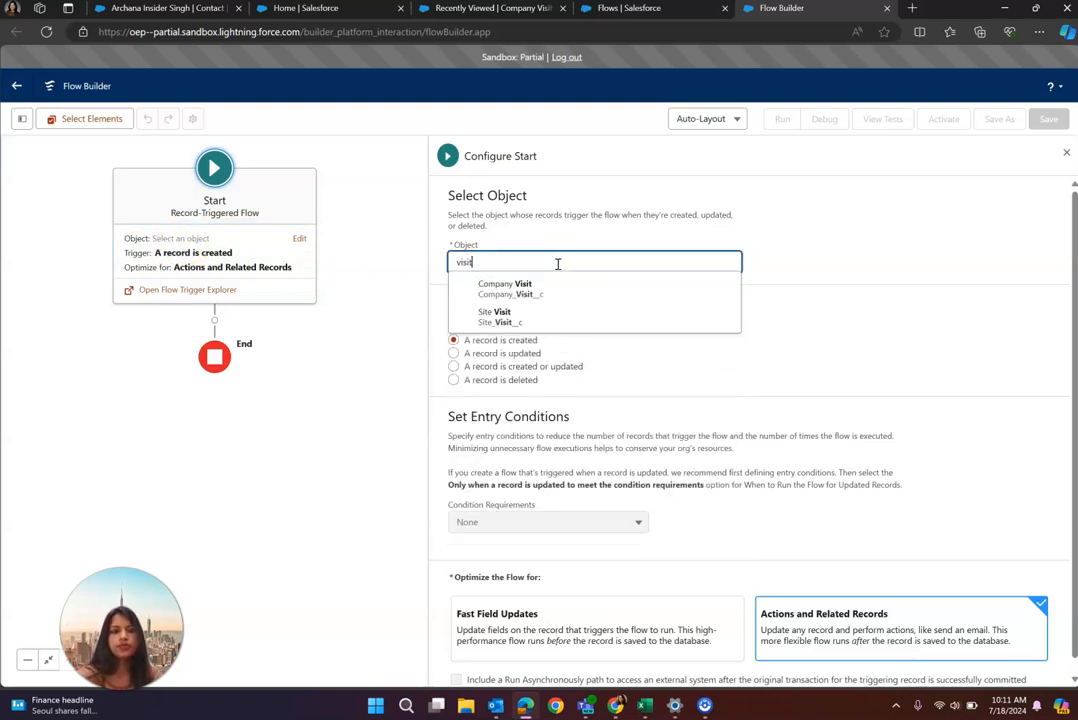
{"action": "left_click", "coordinate": [526, 289]}
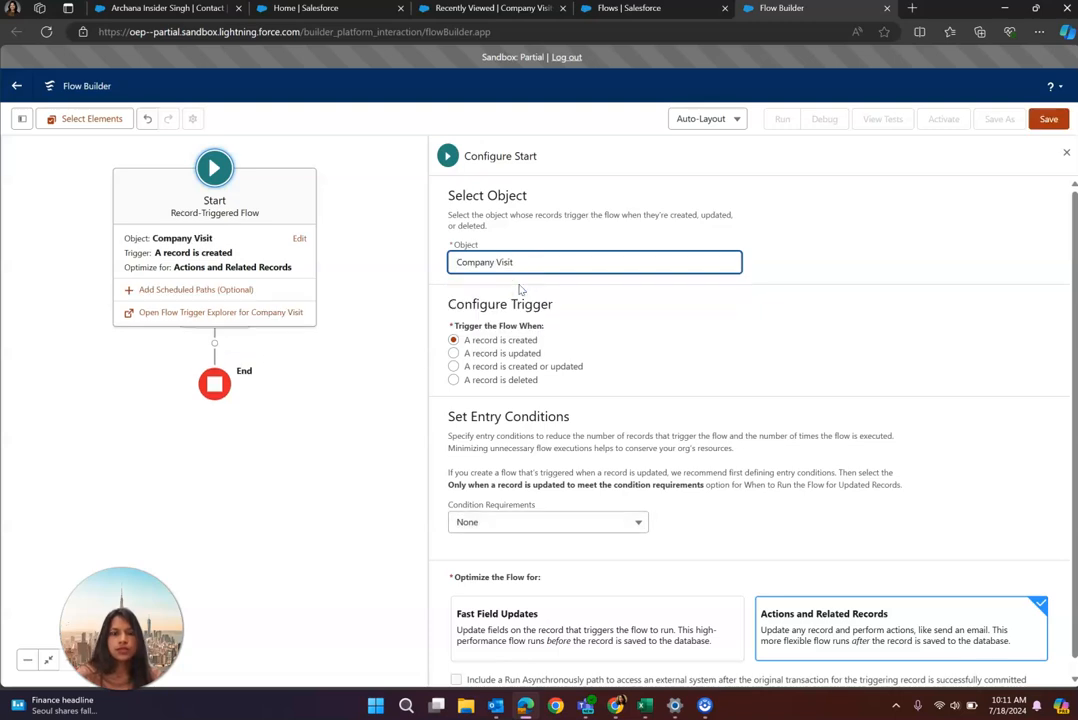
{"action": "left_click", "coordinate": [613, 321]}
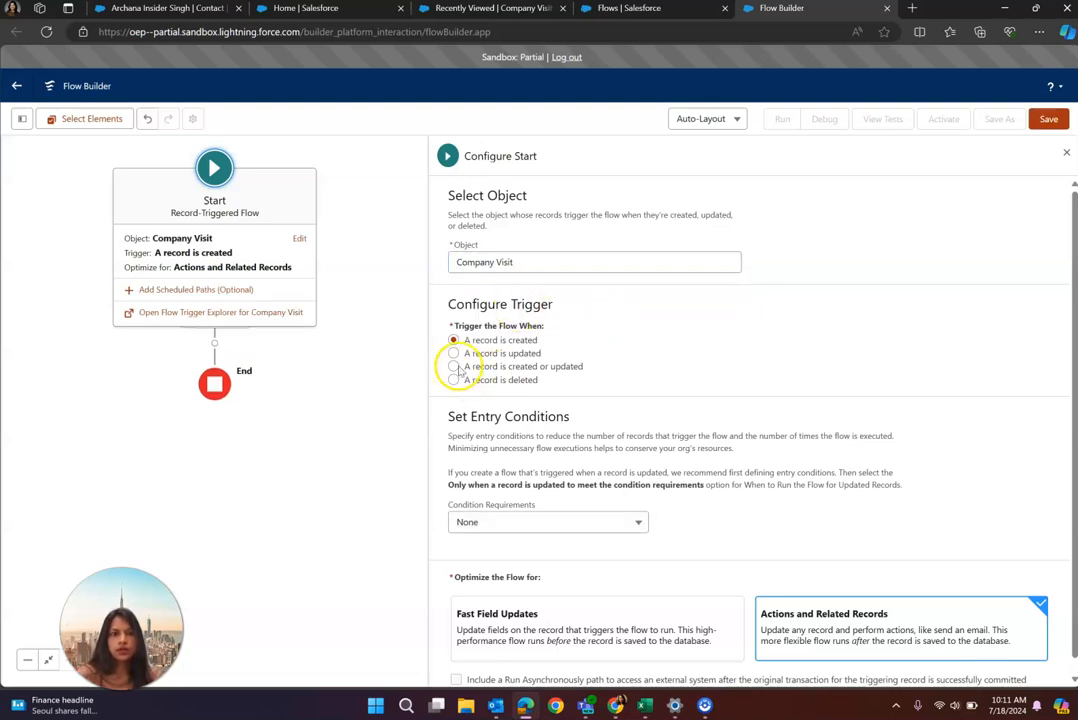
{"action": "left_click", "coordinate": [660, 376]}
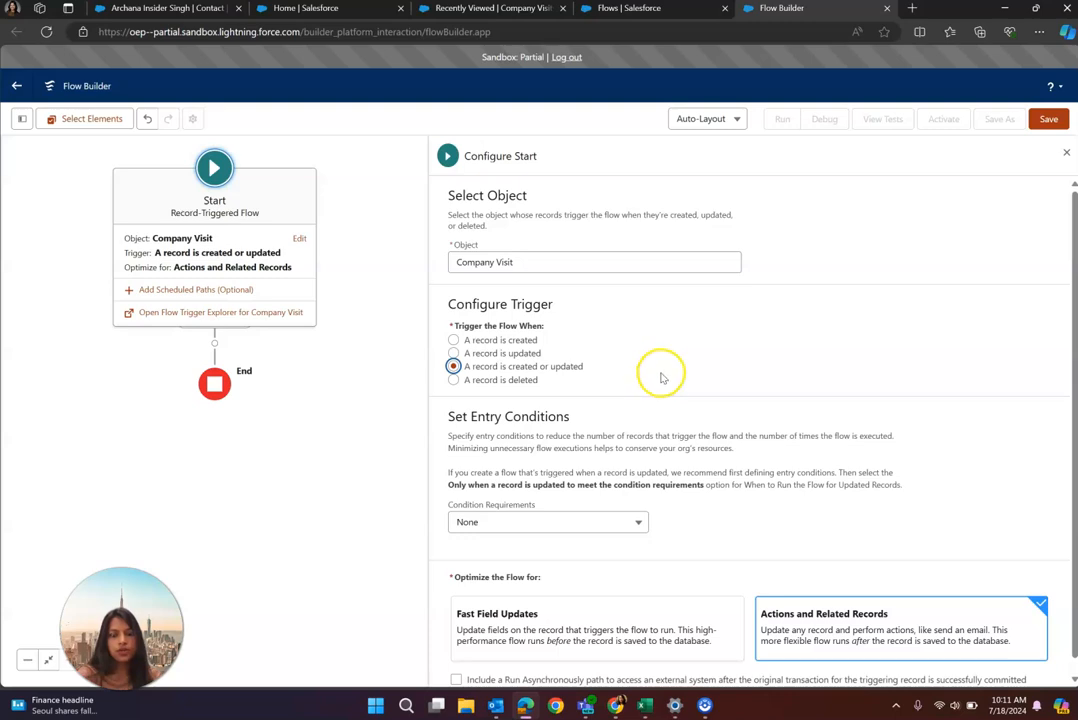
{"action": "scroll", "coordinate": [660, 378], "scroll_direction": "down", "scroll_amount": 1}
{"action": "left_click", "coordinate": [666, 356]}
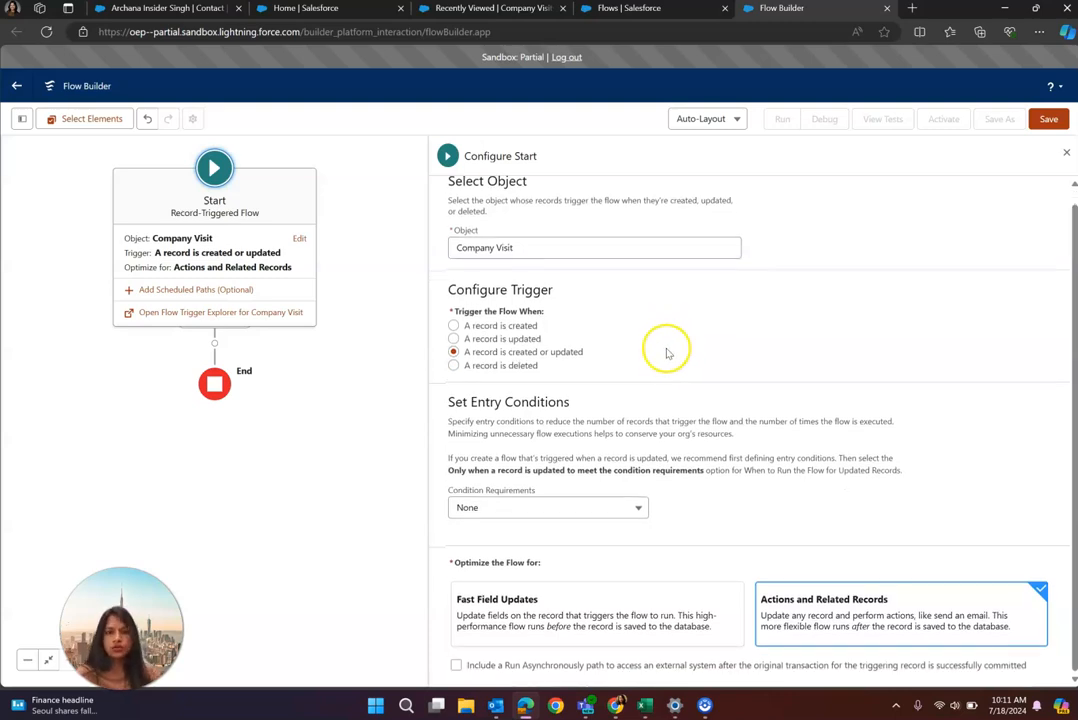
Step: Set the entry conditions to All Conditions Are Met (AND), with Number_of_Current_Employees_in_Region__c Is Null set to False
{"action": "left_click", "coordinate": [585, 510]}
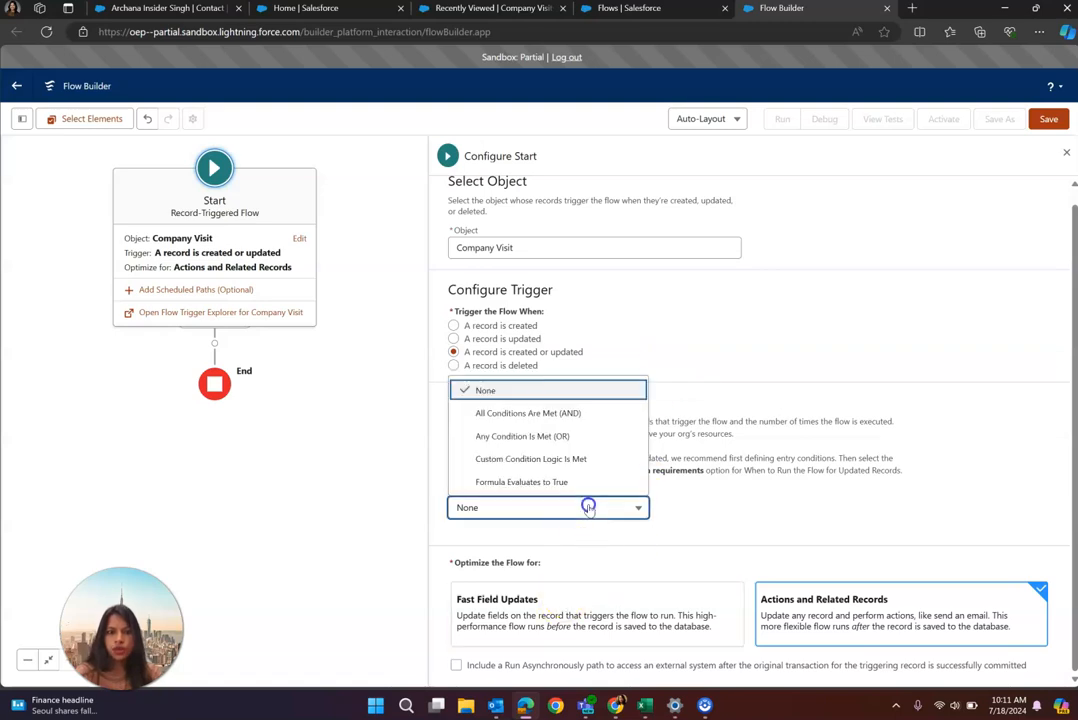
{"action": "left_click", "coordinate": [534, 414]}
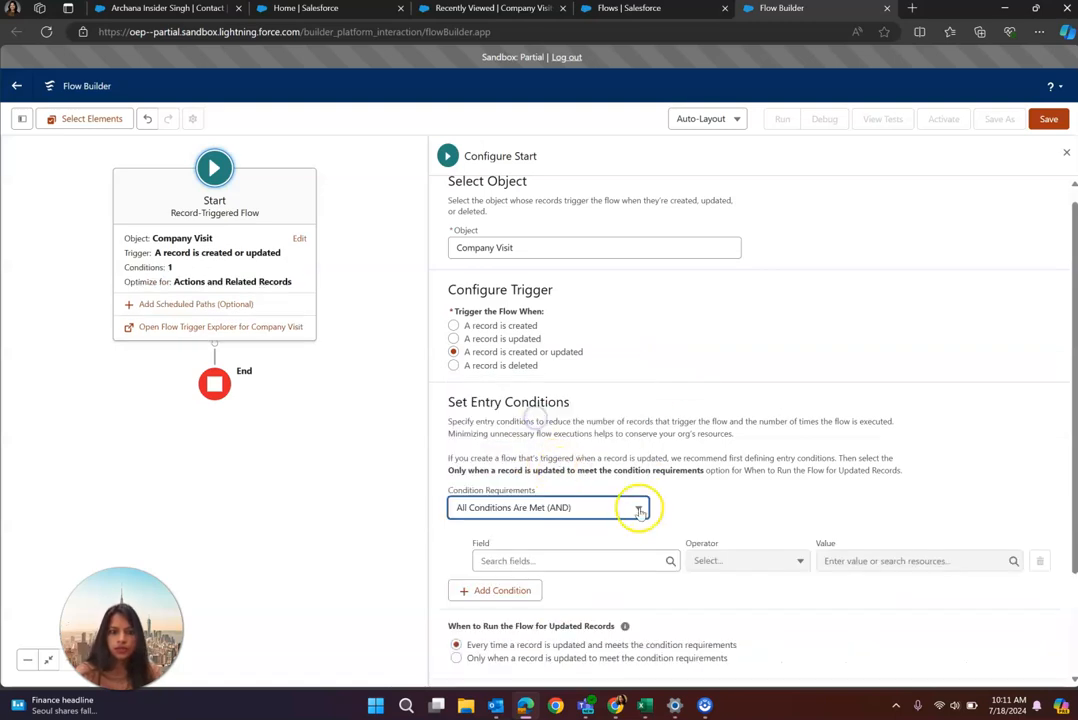
{"action": "scroll", "coordinate": [612, 479], "scroll_direction": "down", "scroll_amount": 1}
{"action": "left_click", "coordinate": [606, 428]}
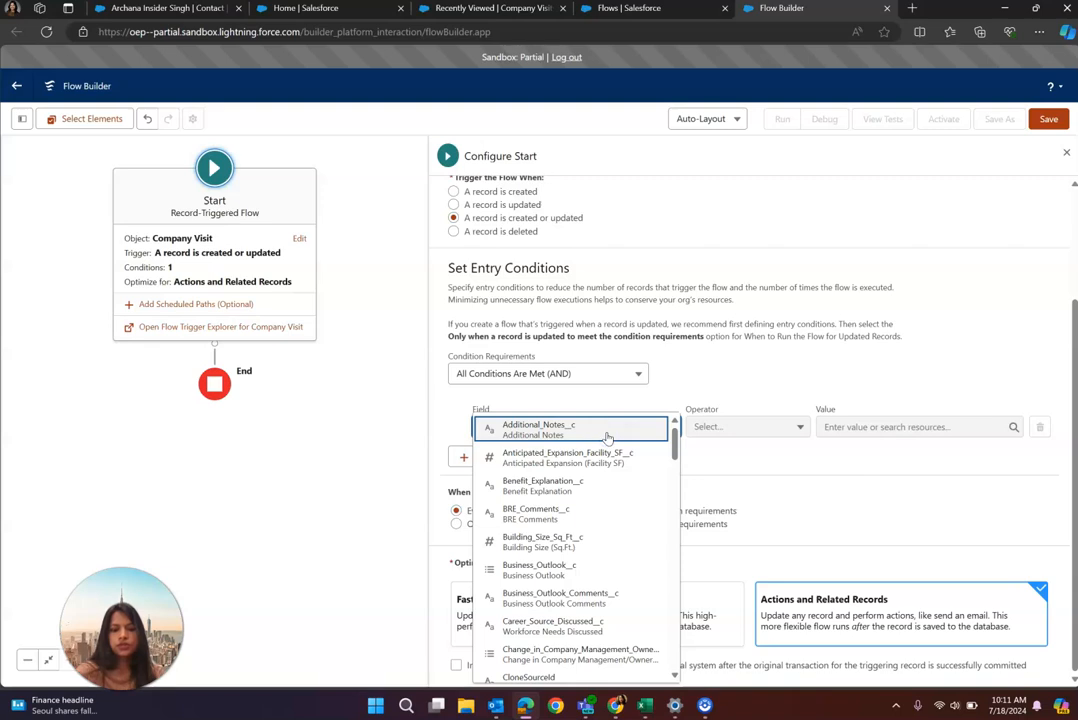
{"action": "type", "text": "number"}
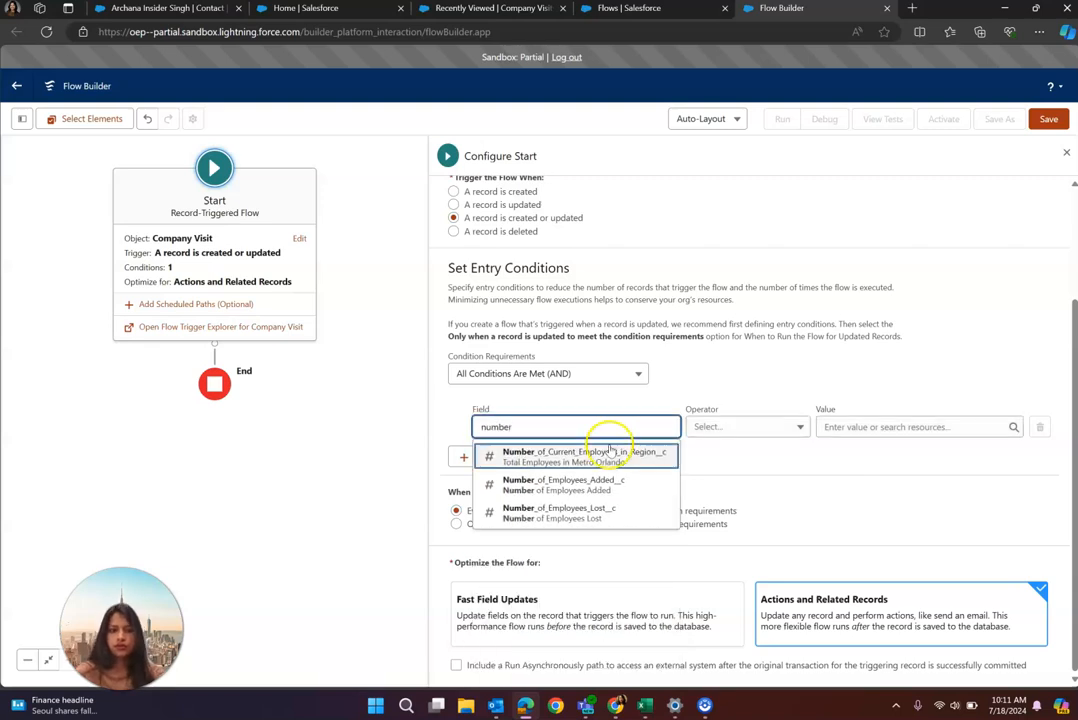
{"action": "left_click", "coordinate": [643, 451]}
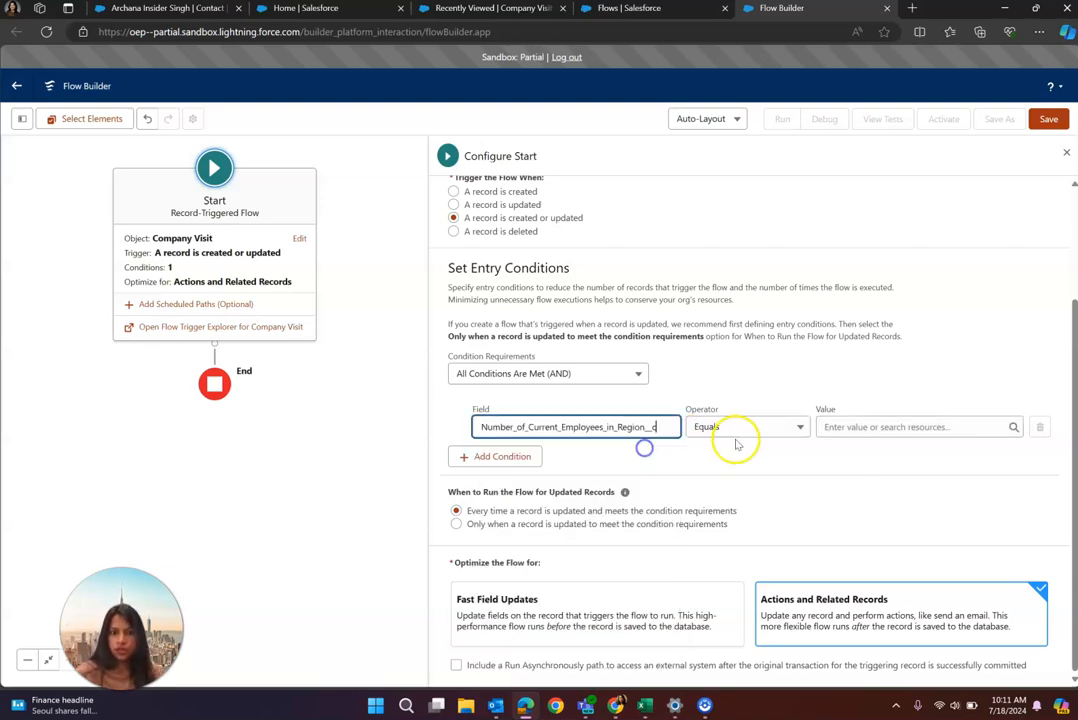
{"action": "left_click", "coordinate": [743, 430]}
{"action": "left_click", "coordinate": [746, 378]}
{"action": "left_click", "coordinate": [880, 426]}
{"action": "left_click", "coordinate": [903, 478]}
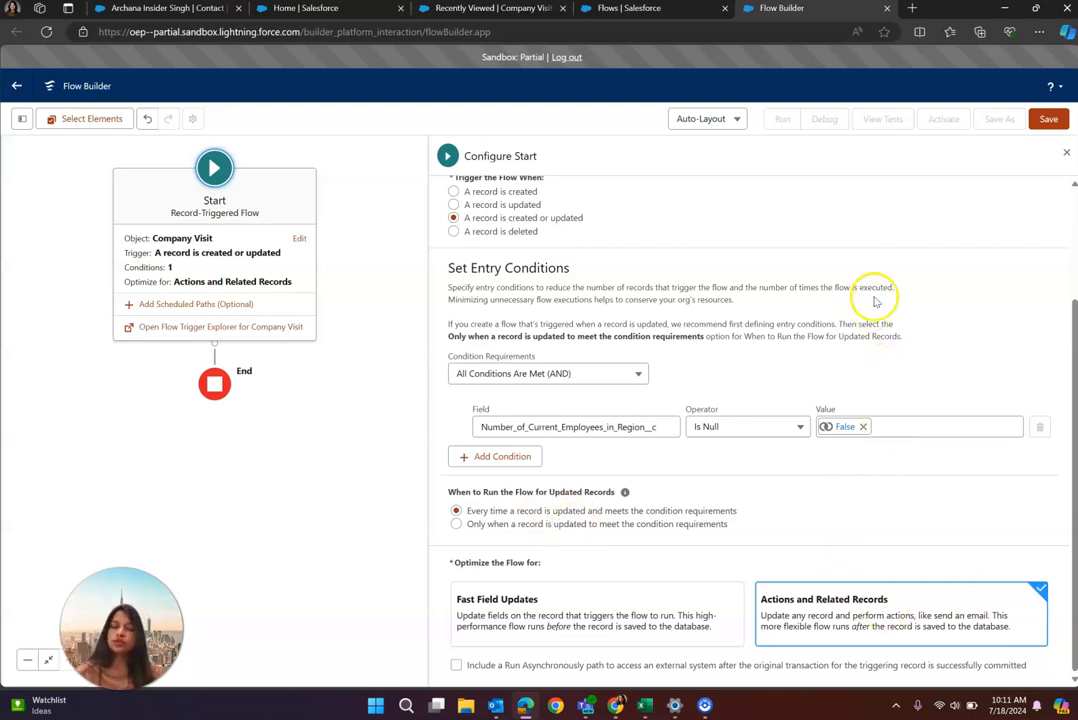
{"action": "left_click", "coordinate": [1065, 155]}
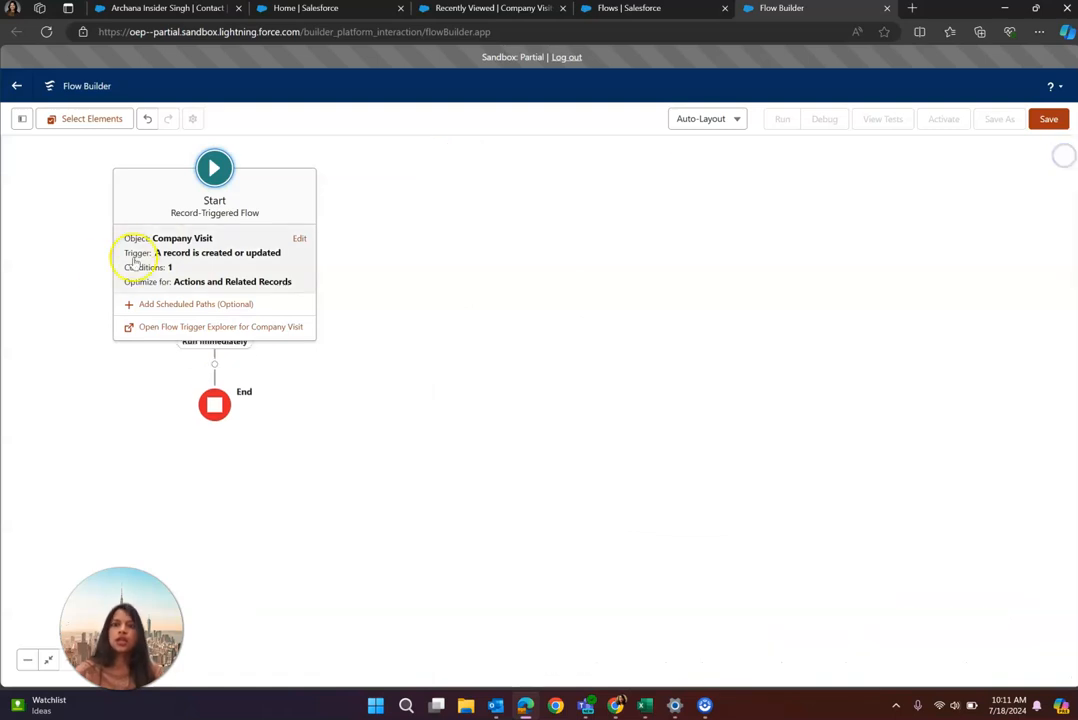
Step: Add an Update Records element after the start and label it "update regional employees", with API name update_regional_employees
{"action": "left_click", "coordinate": [214, 379]}
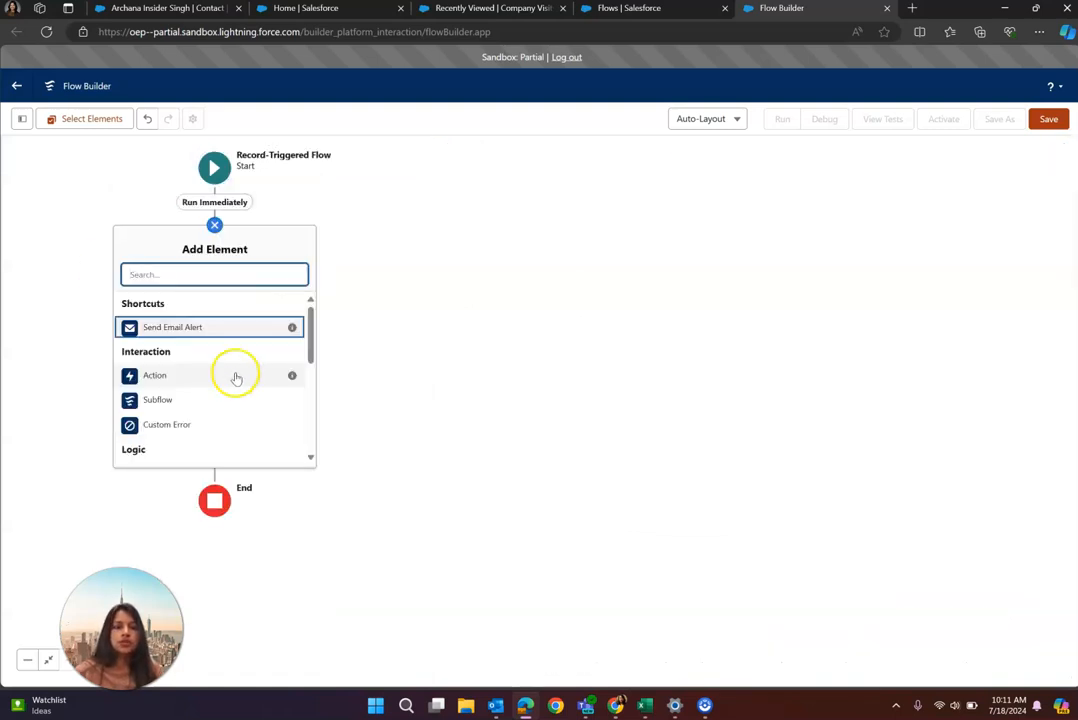
{"action": "type", "text": "update"}
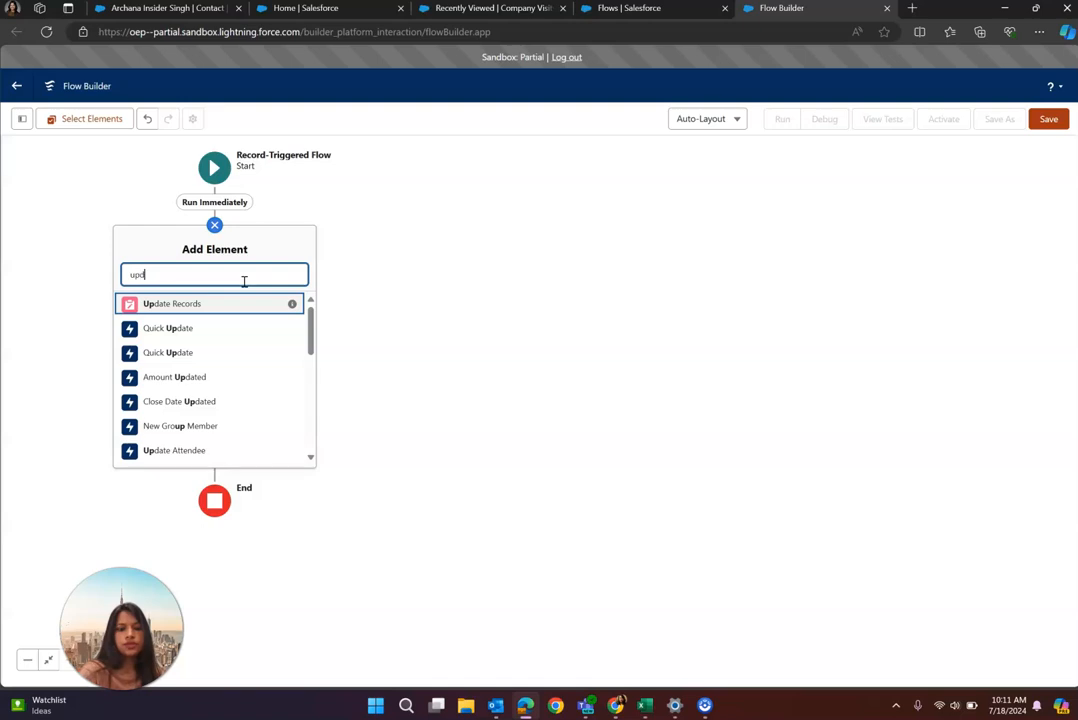
{"action": "left_click", "coordinate": [178, 304]}
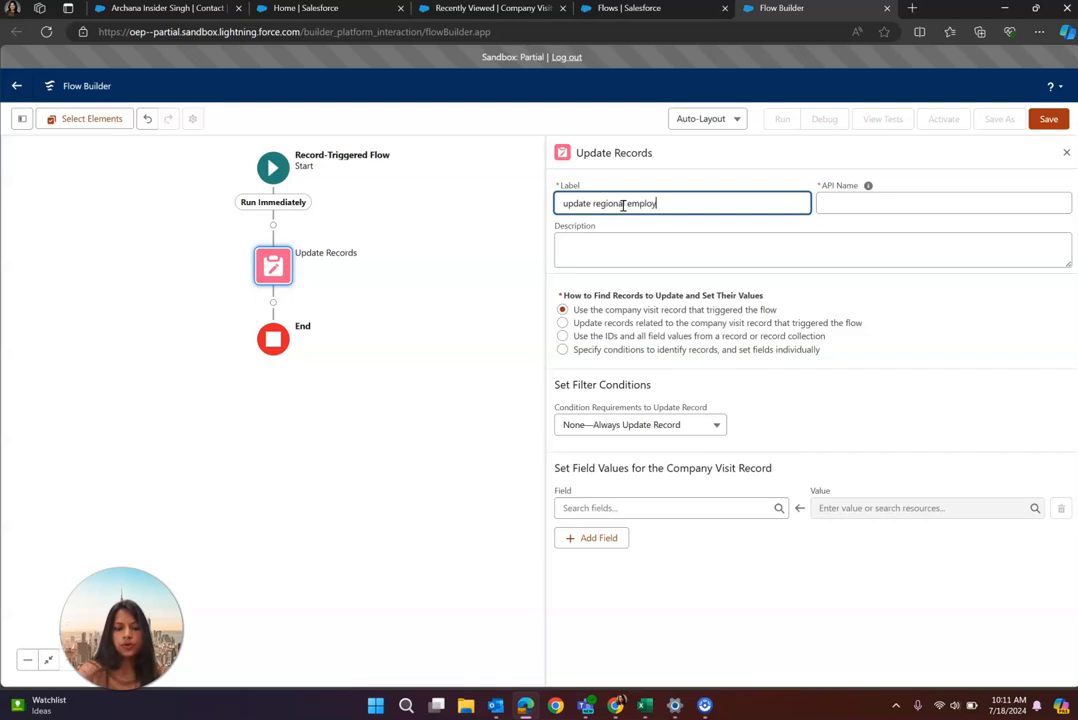
{"action": "left_click", "coordinate": [826, 201]}
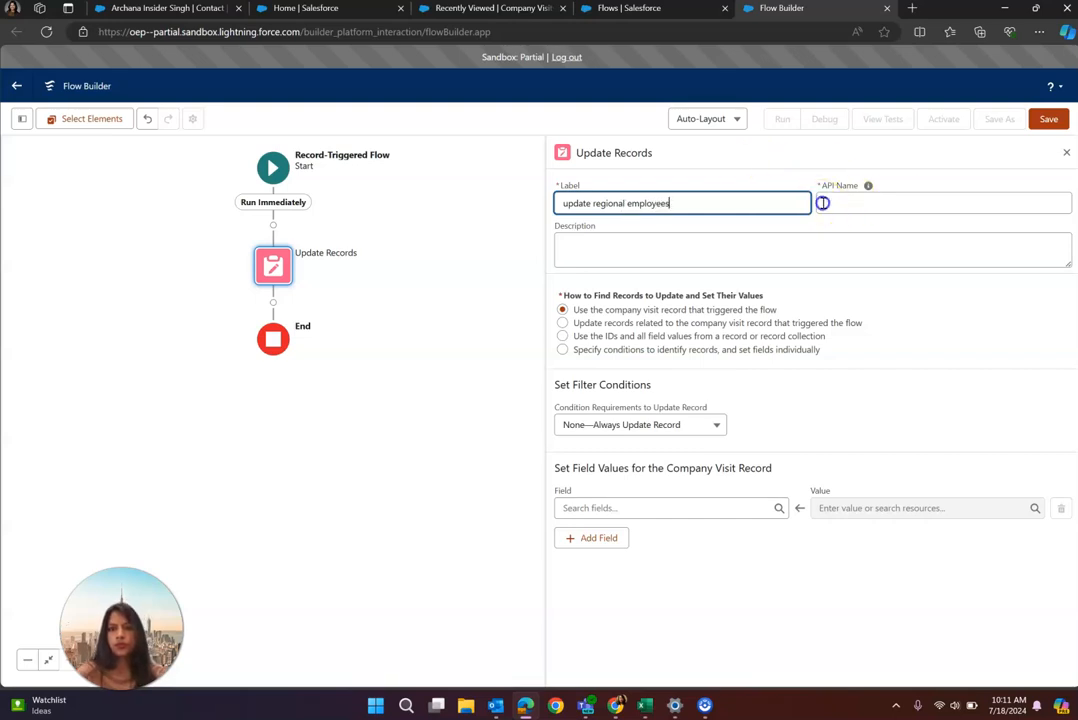
{"action": "left_click", "coordinate": [899, 336]}
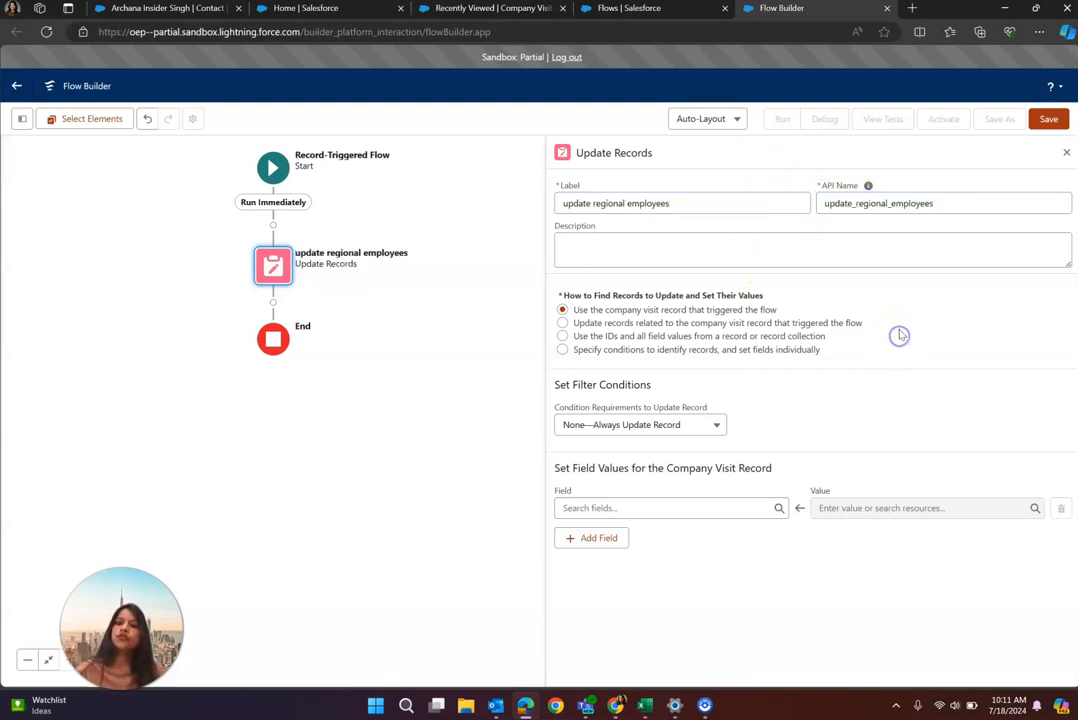
Step: Have the update specify conditions to identify records and set fields individually, with Account as the object
{"action": "left_click", "coordinate": [563, 350]}
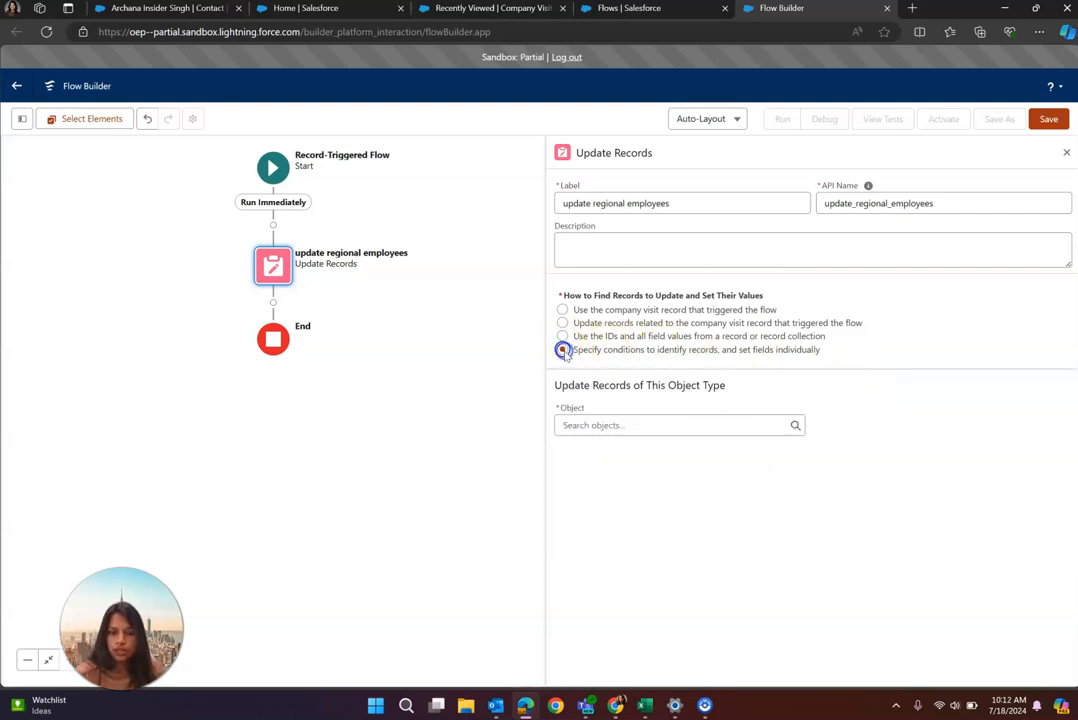
{"action": "left_click", "coordinate": [645, 424]}
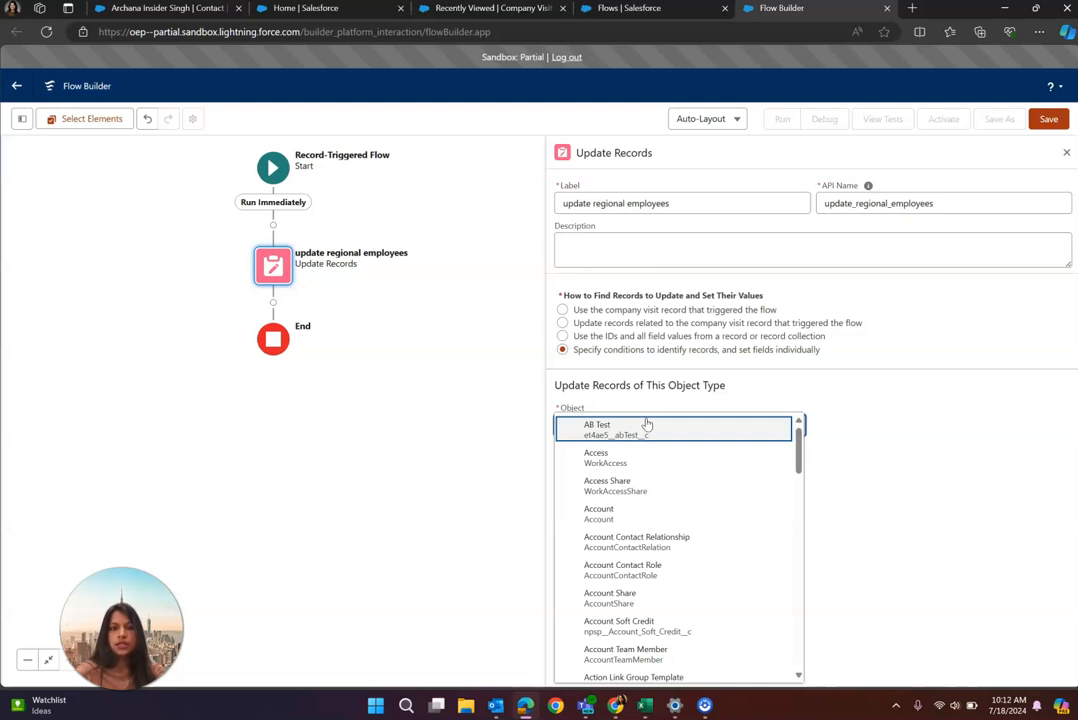
{"action": "left_click", "coordinate": [623, 512]}
Step: Filter the Account records to those whose Id Equals the Id of the triggering record's Company Name ($Record > Company Name)
{"action": "scroll", "coordinate": [745, 500], "scroll_direction": "down", "scroll_amount": 1}
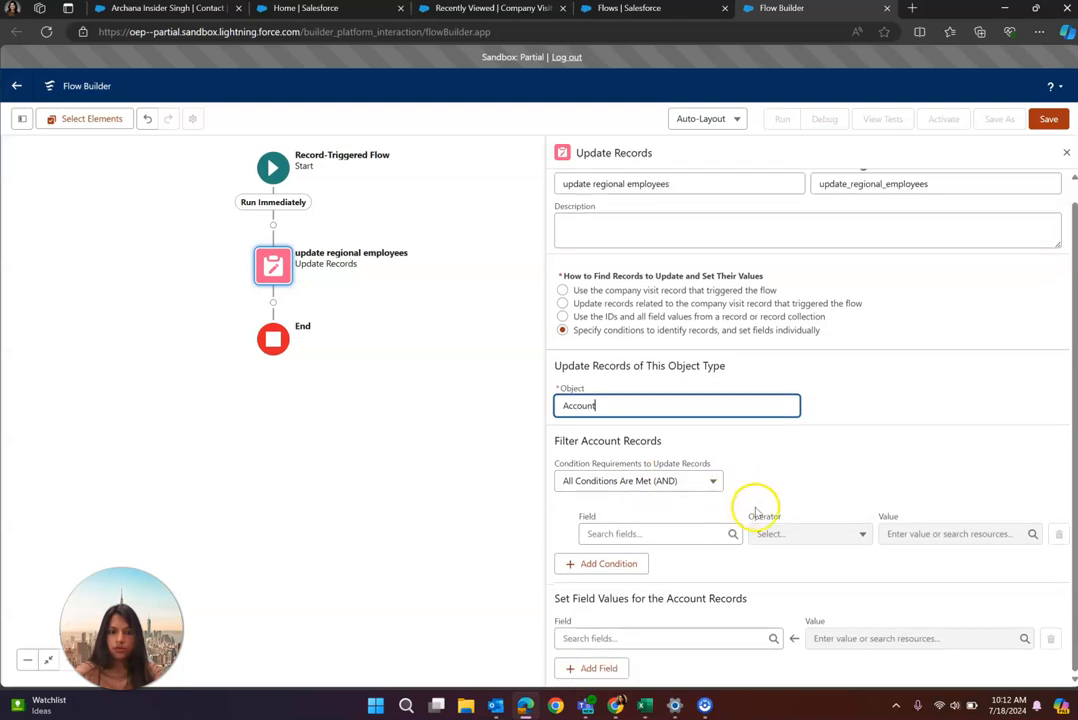
{"action": "left_click", "coordinate": [704, 532]}
{"action": "type", "text": "Id"}
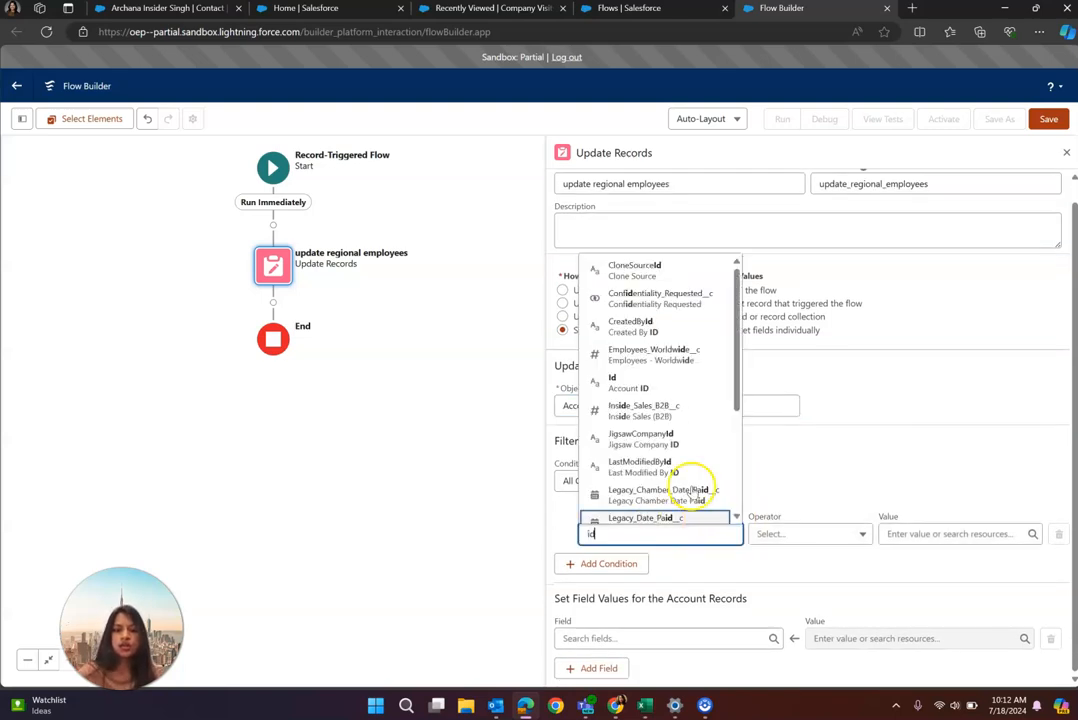
{"action": "left_click", "coordinate": [625, 386]}
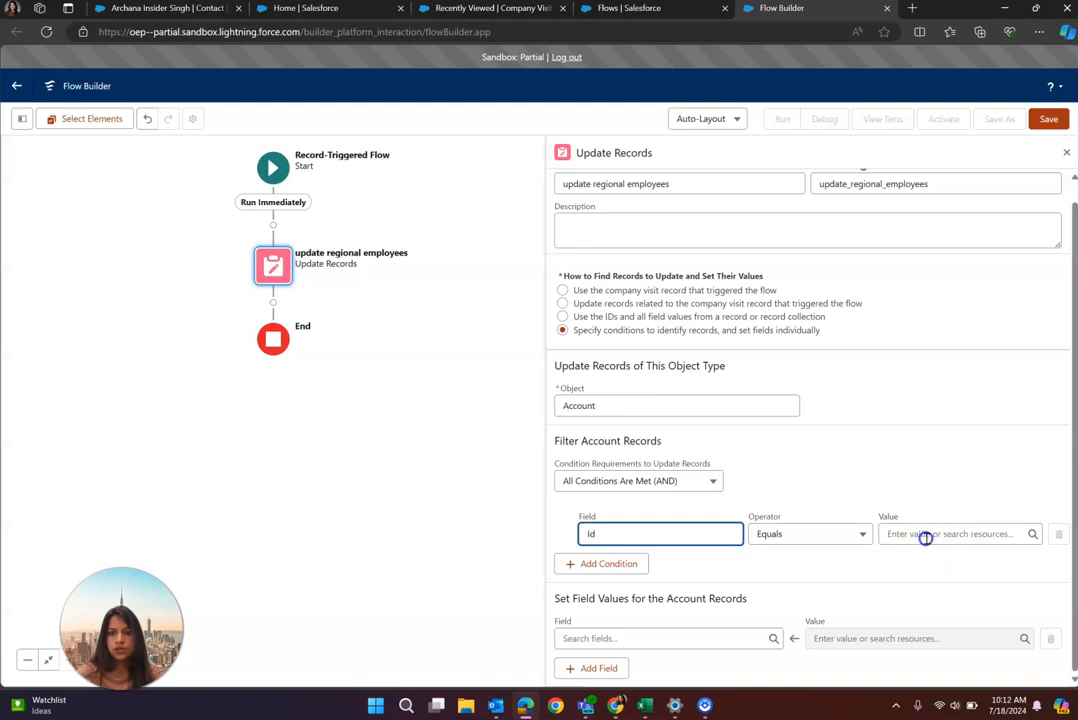
{"action": "left_click", "coordinate": [924, 535]}
{"action": "scroll", "coordinate": [943, 430], "scroll_direction": "down", "scroll_amount": 5}
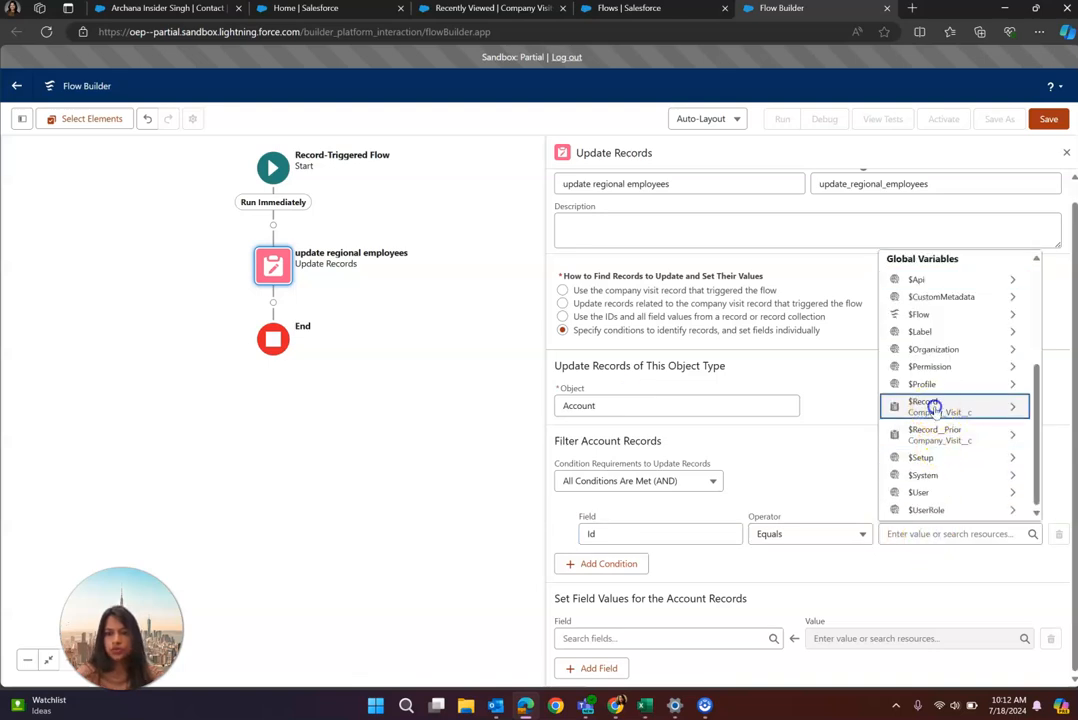
{"action": "left_click", "coordinate": [932, 407]}
{"action": "left_click", "coordinate": [957, 266]}
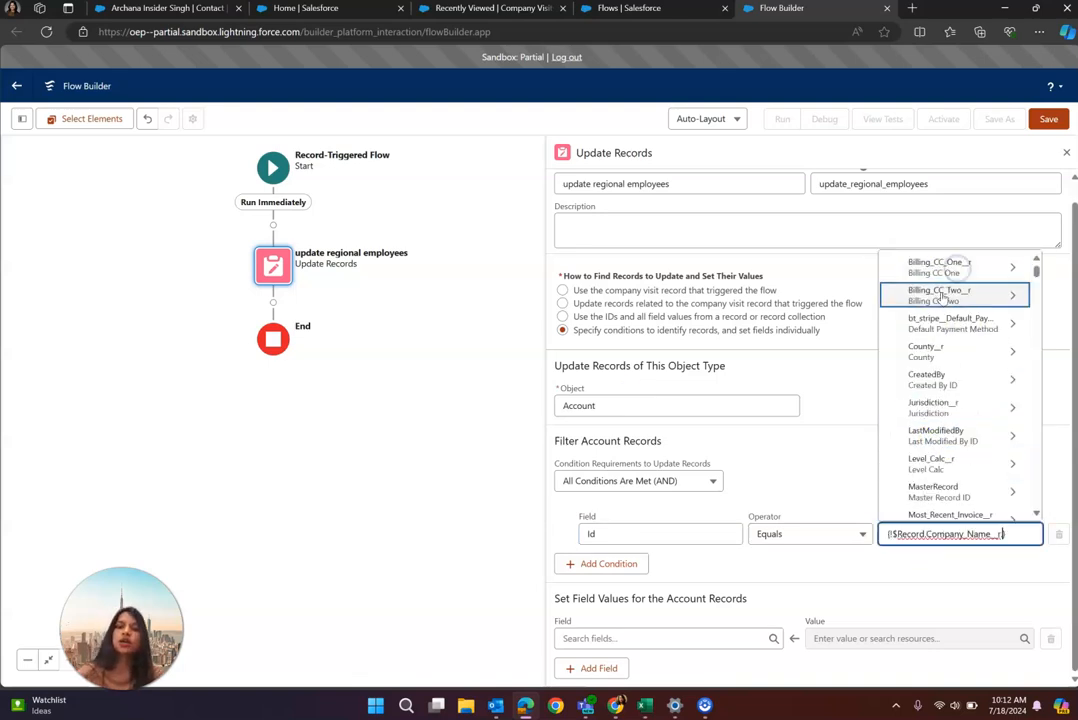
{"action": "type", "text": "id"}
{"action": "scroll", "coordinate": [958, 440], "scroll_direction": "down", "scroll_amount": 3}
{"action": "left_click", "coordinate": [950, 354]}
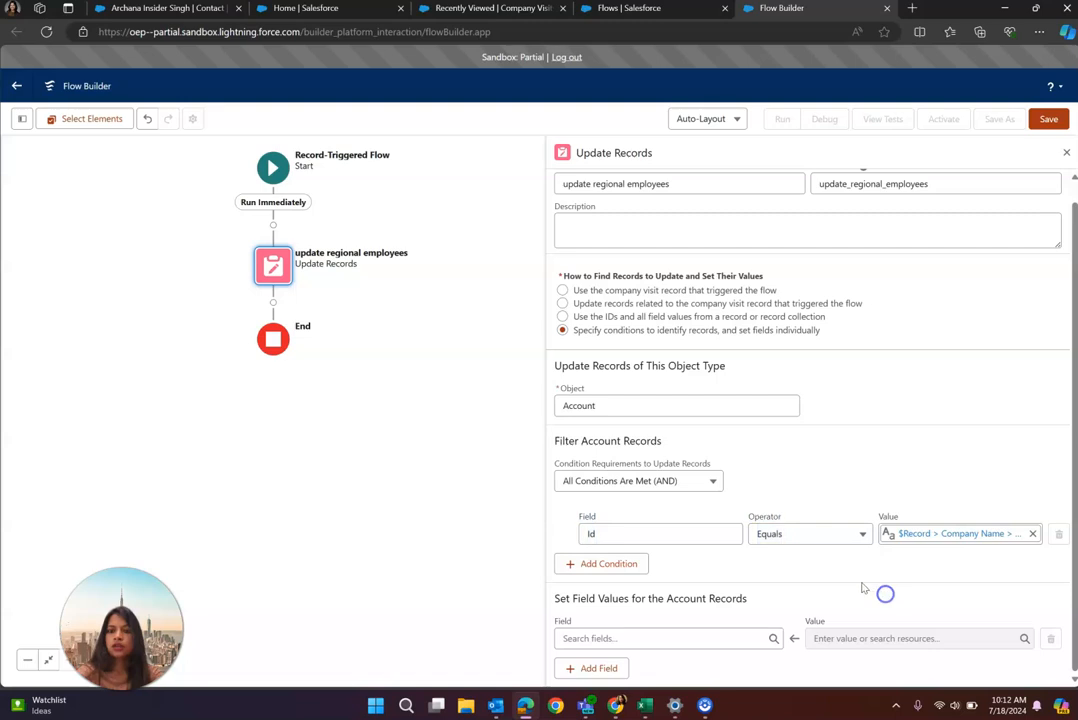
Step: Set Employees_Regional__c to $Record > Total Employees in Metro Orlando (Number_of_Current_Employees_in_Region__c) and add another field row
{"action": "left_click", "coordinate": [665, 638]}
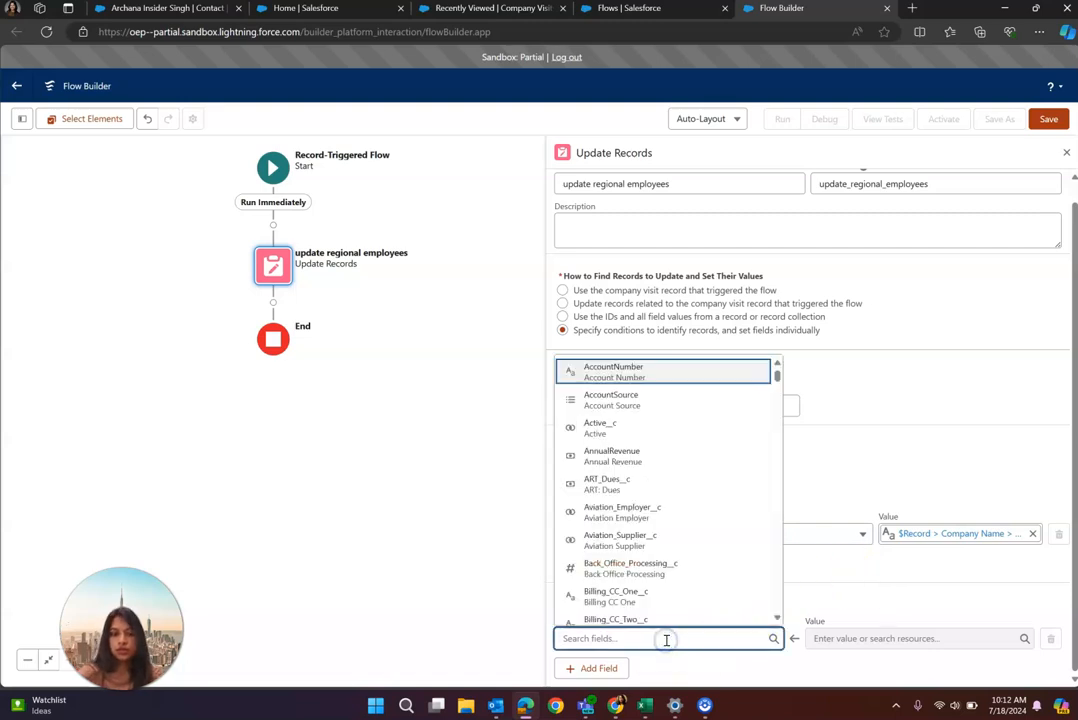
{"action": "type", "text": "region"}
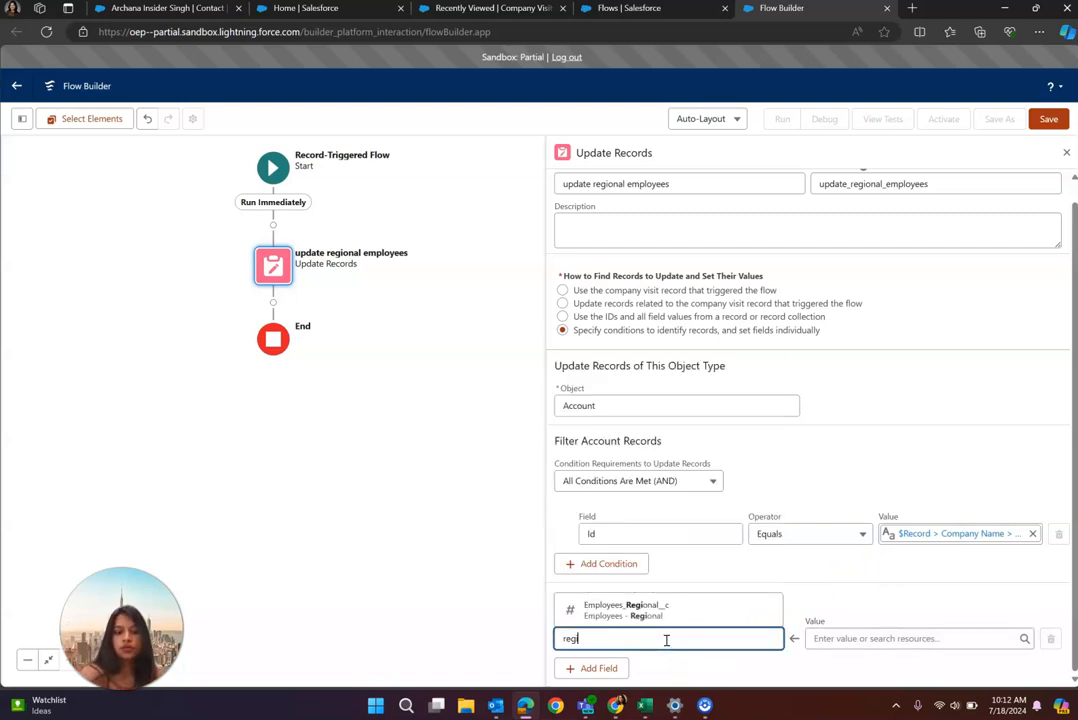
{"action": "left_click", "coordinate": [676, 610]}
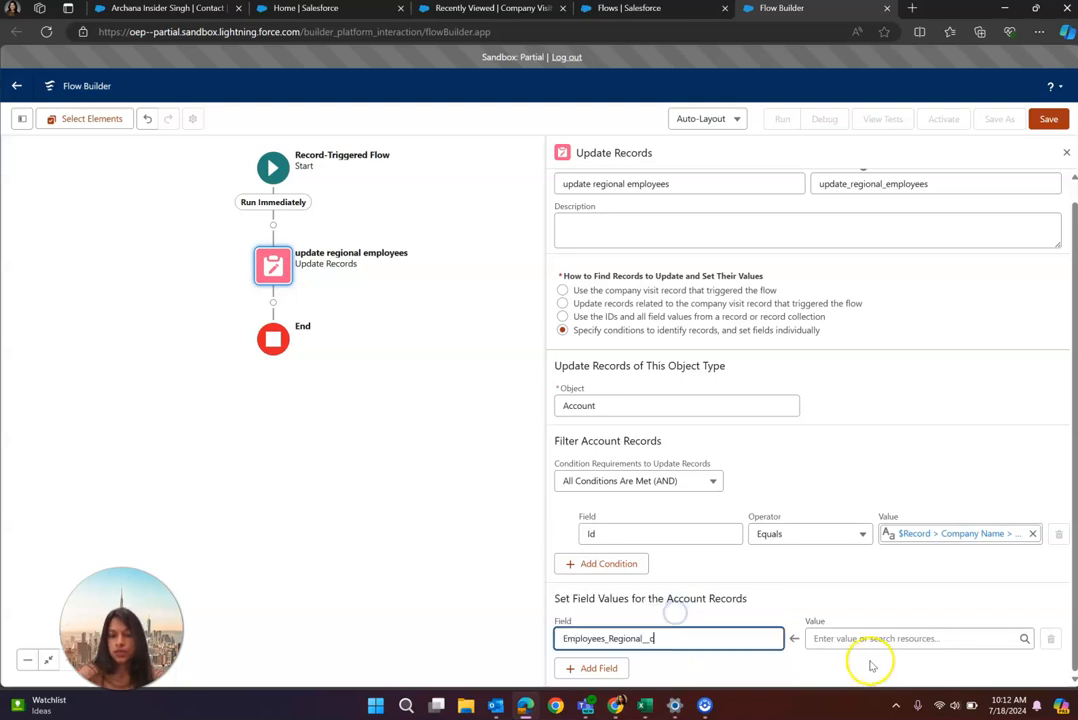
{"action": "left_click", "coordinate": [860, 642]}
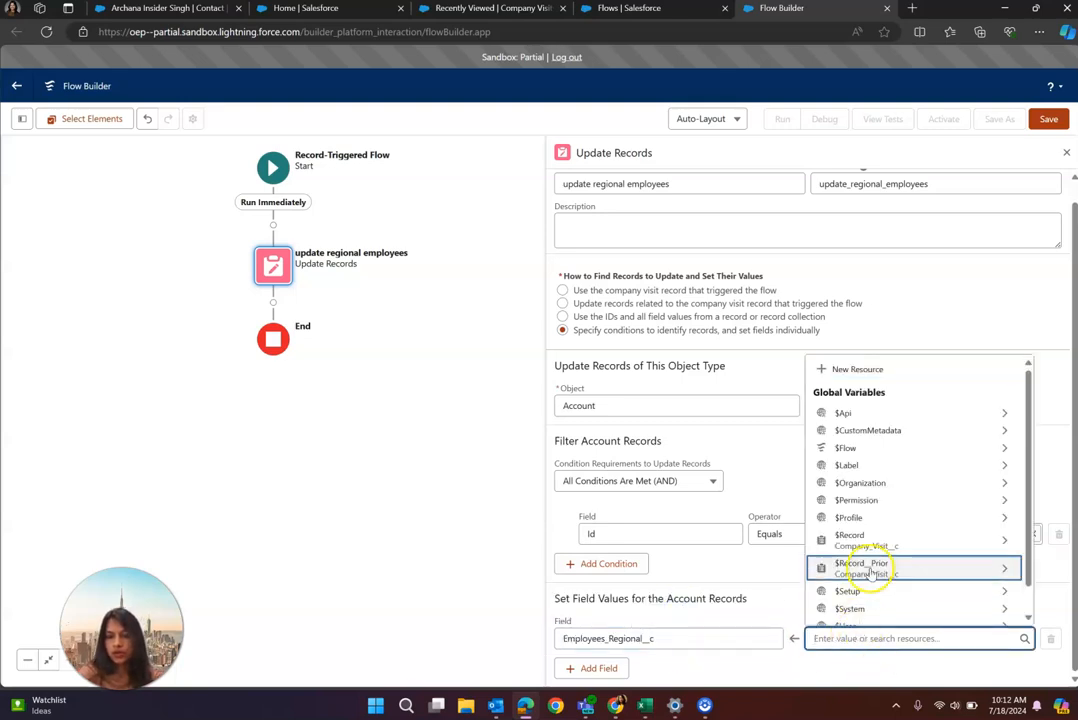
{"action": "scroll", "coordinate": [878, 538], "scroll_direction": "down", "scroll_amount": 1}
{"action": "left_click", "coordinate": [894, 522]}
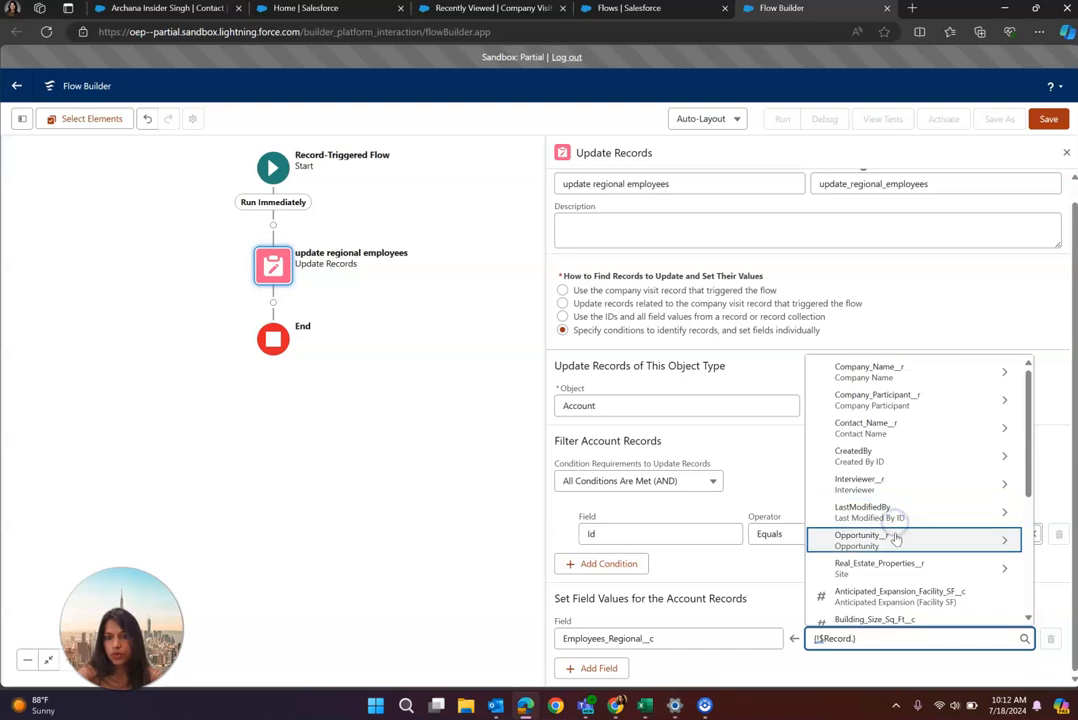
{"action": "type", "text": "num"}
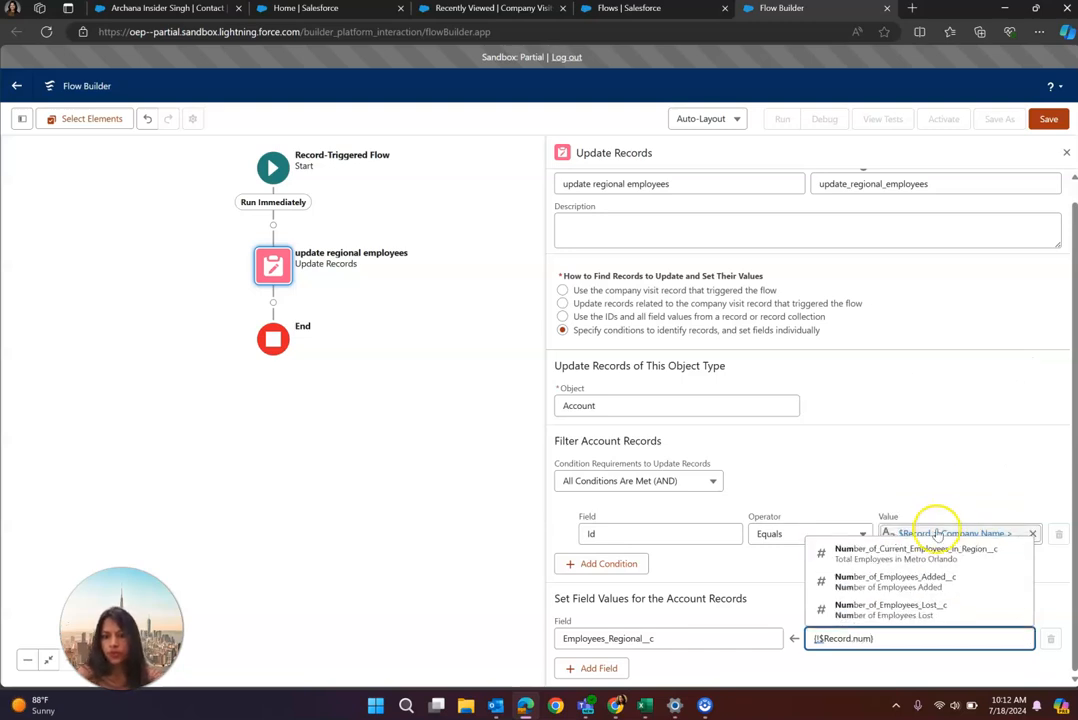
{"action": "left_click", "coordinate": [940, 556]}
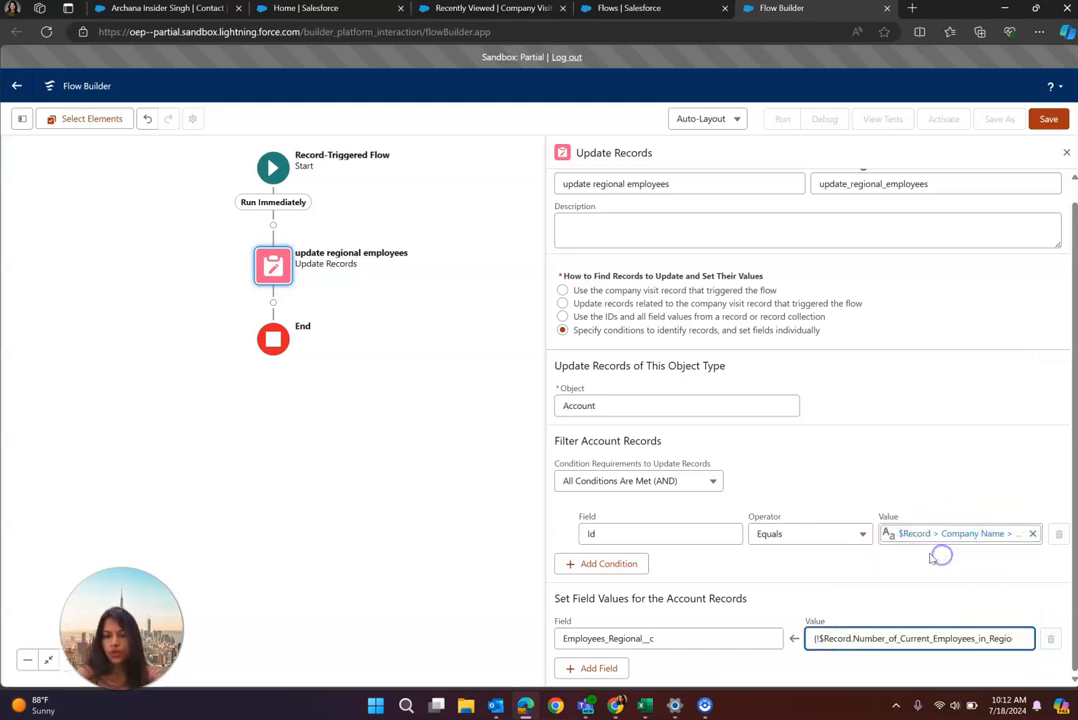
{"action": "left_click", "coordinate": [797, 669]}
{"action": "left_click", "coordinate": [589, 670]}
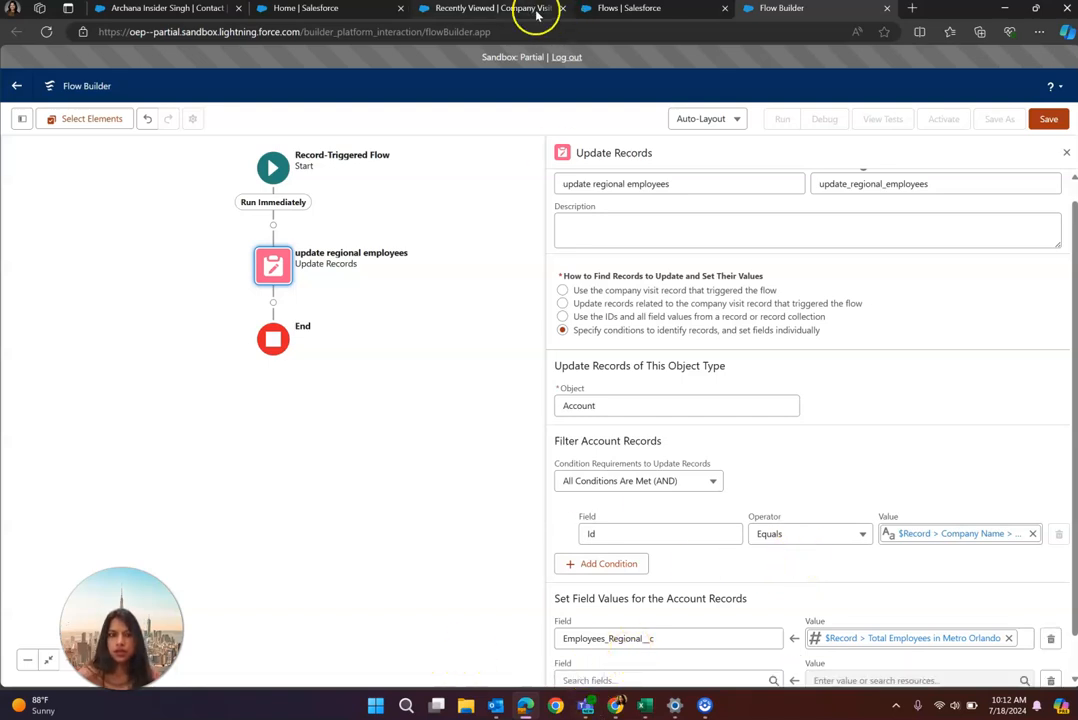
Step: Review the employee fields on the Micro Devices-Test account record and return to the flow
{"action": "left_click", "coordinate": [506, 10]}
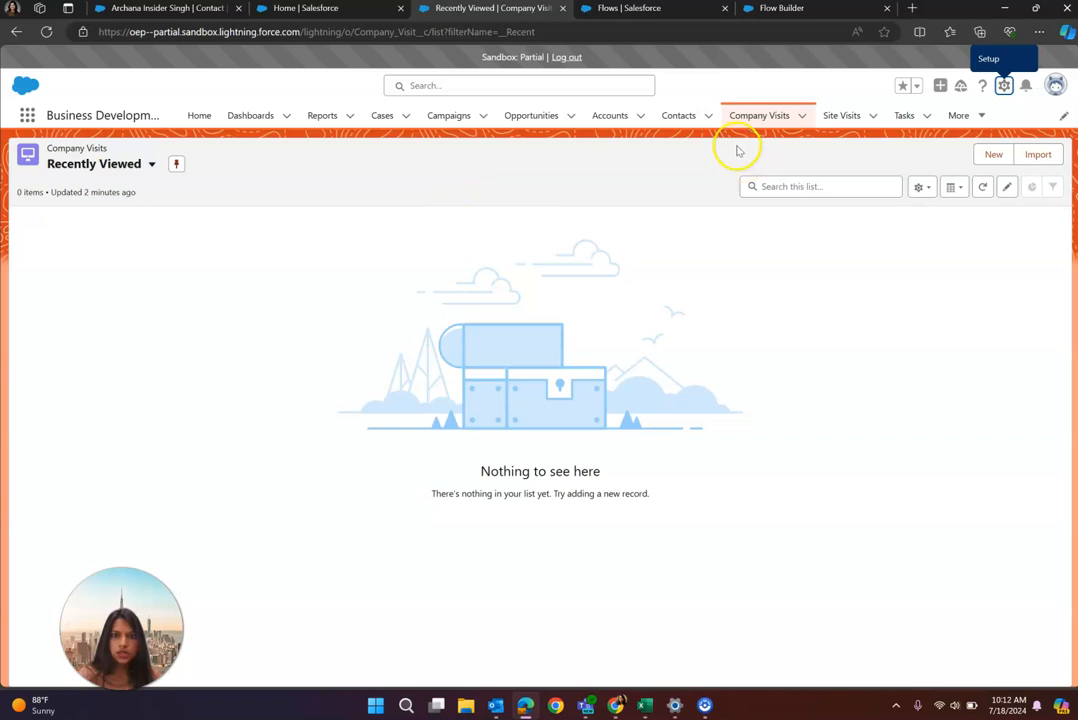
{"action": "left_click", "coordinate": [615, 116]}
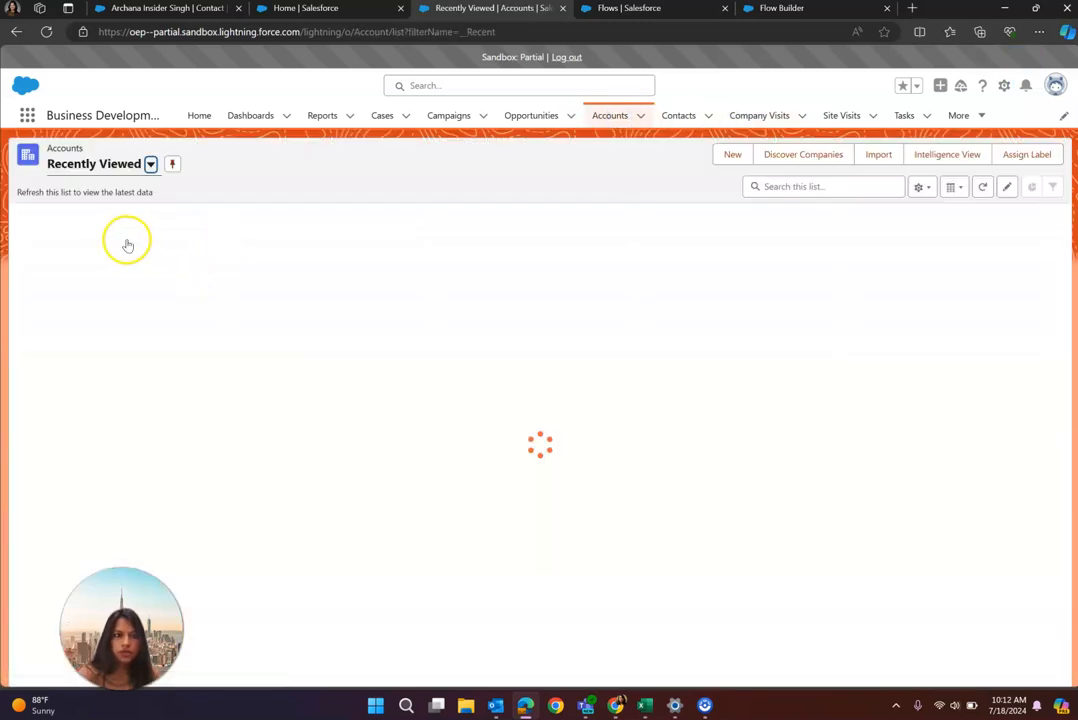
{"action": "left_click", "coordinate": [108, 235]}
{"action": "scroll", "coordinate": [520, 408], "scroll_direction": "down", "scroll_amount": 5}
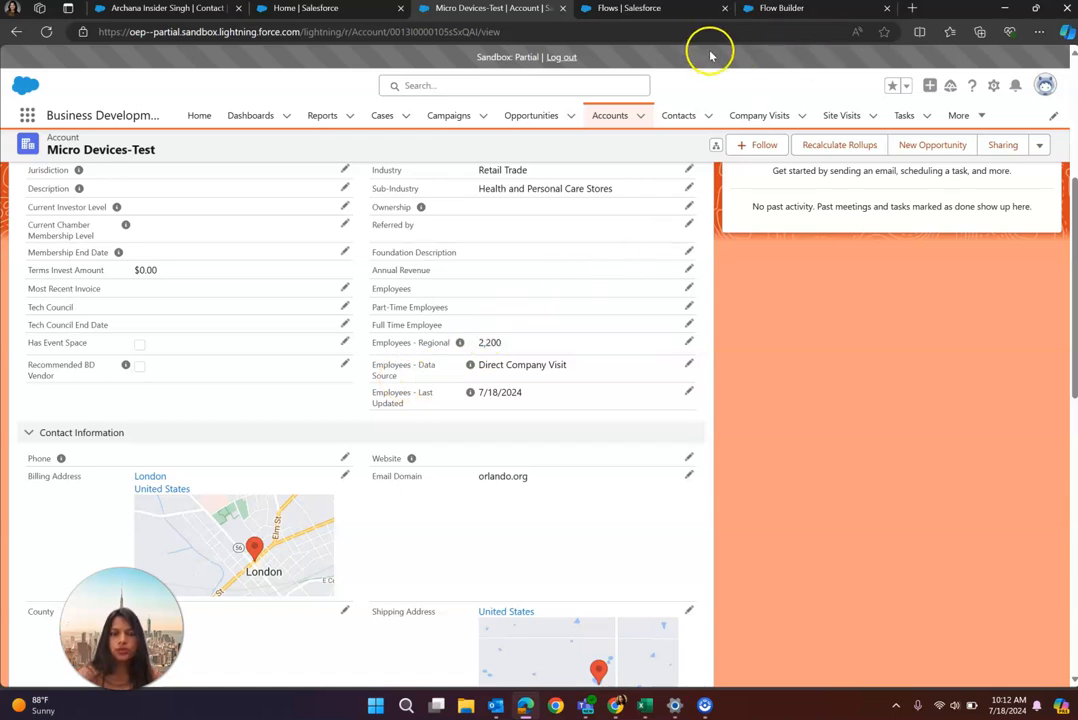
{"action": "left_click", "coordinate": [781, 10]}
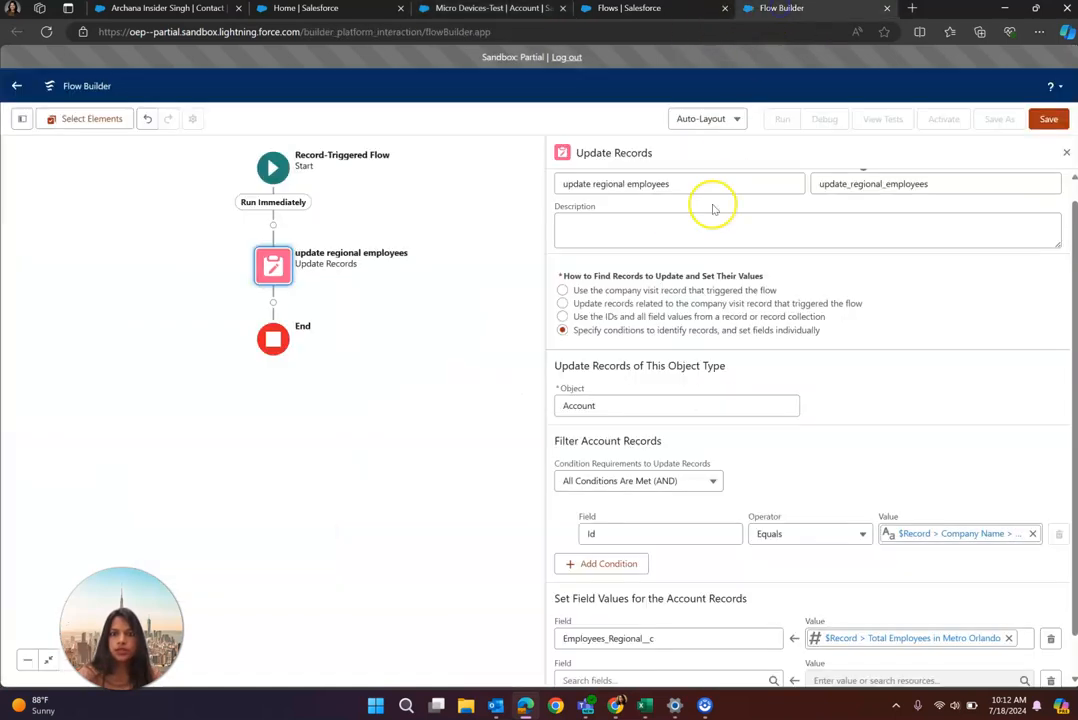
Step: Set the Account field Employeess_Data_Source__c to the text value "Direct Company Visit"
{"action": "scroll", "coordinate": [662, 655], "scroll_direction": "down", "scroll_amount": 1}
{"action": "left_click", "coordinate": [652, 645]}
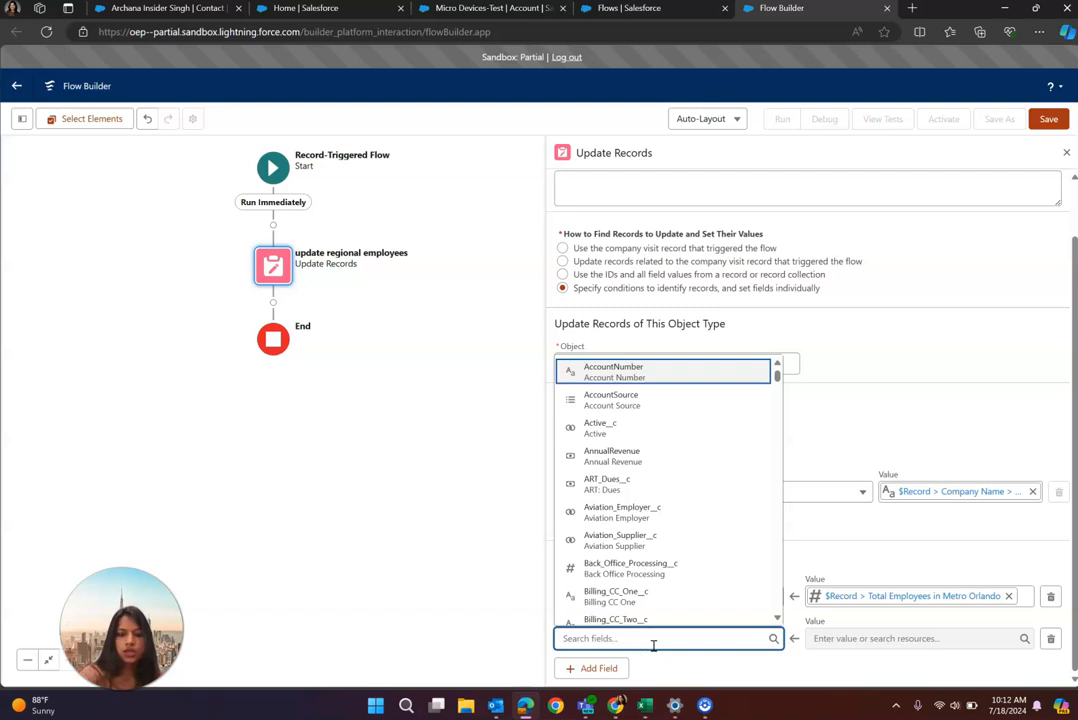
{"action": "type", "text": "source"}
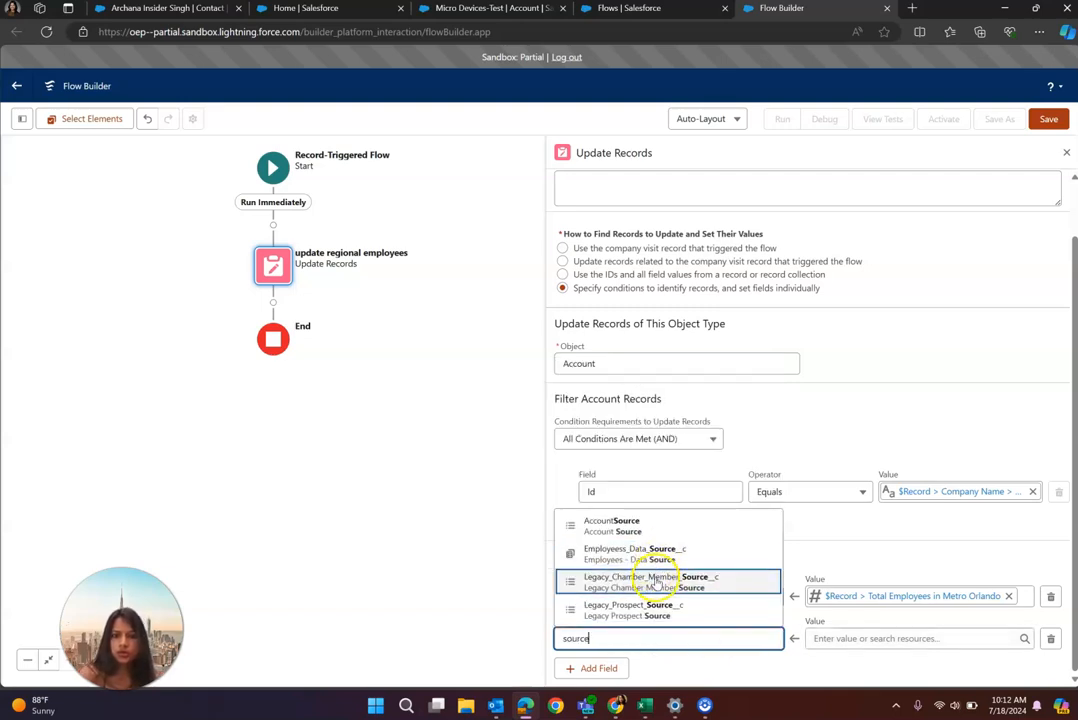
{"action": "left_click", "coordinate": [652, 553]}
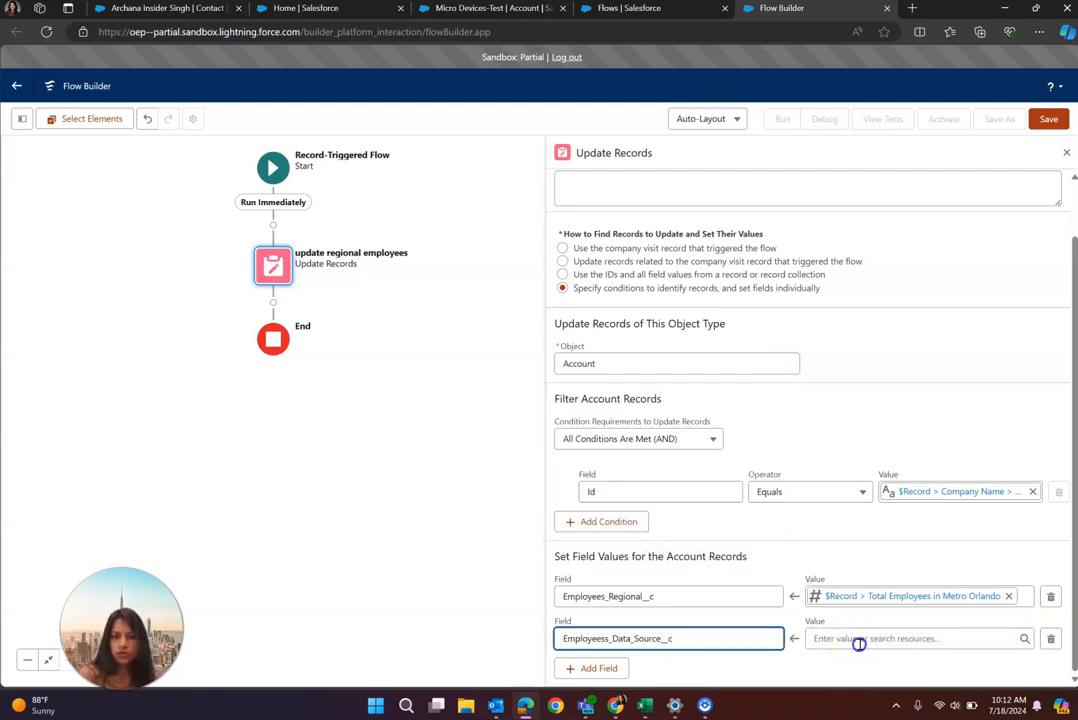
{"action": "left_click", "coordinate": [852, 643]}
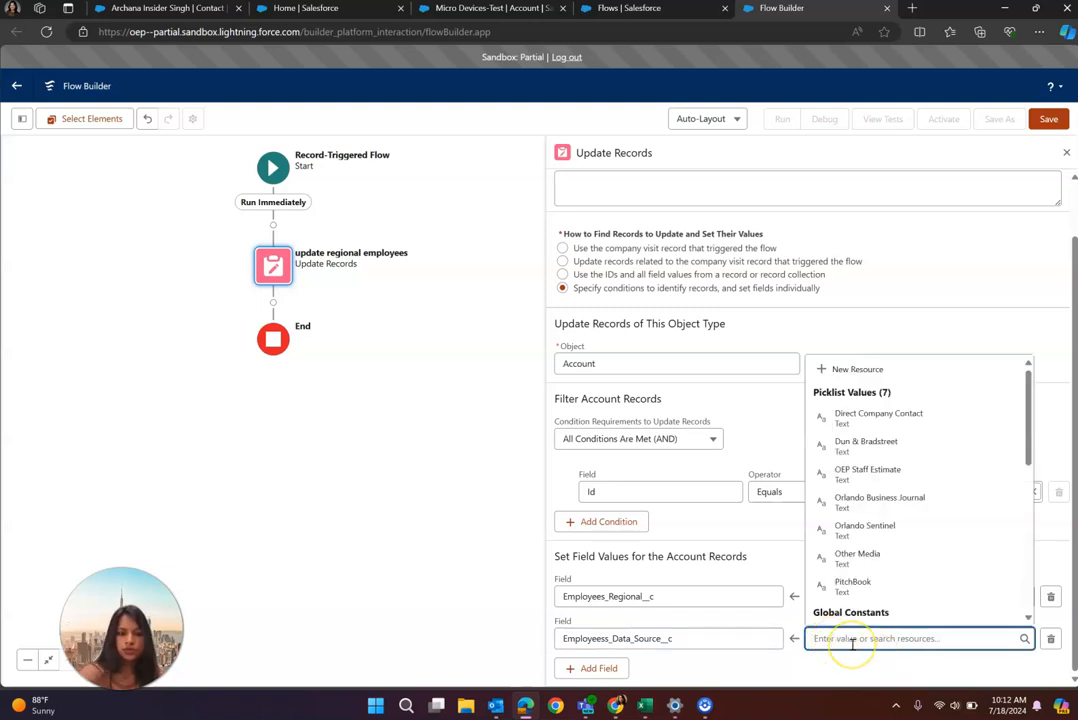
{"action": "type", "text": "Direct Company"}
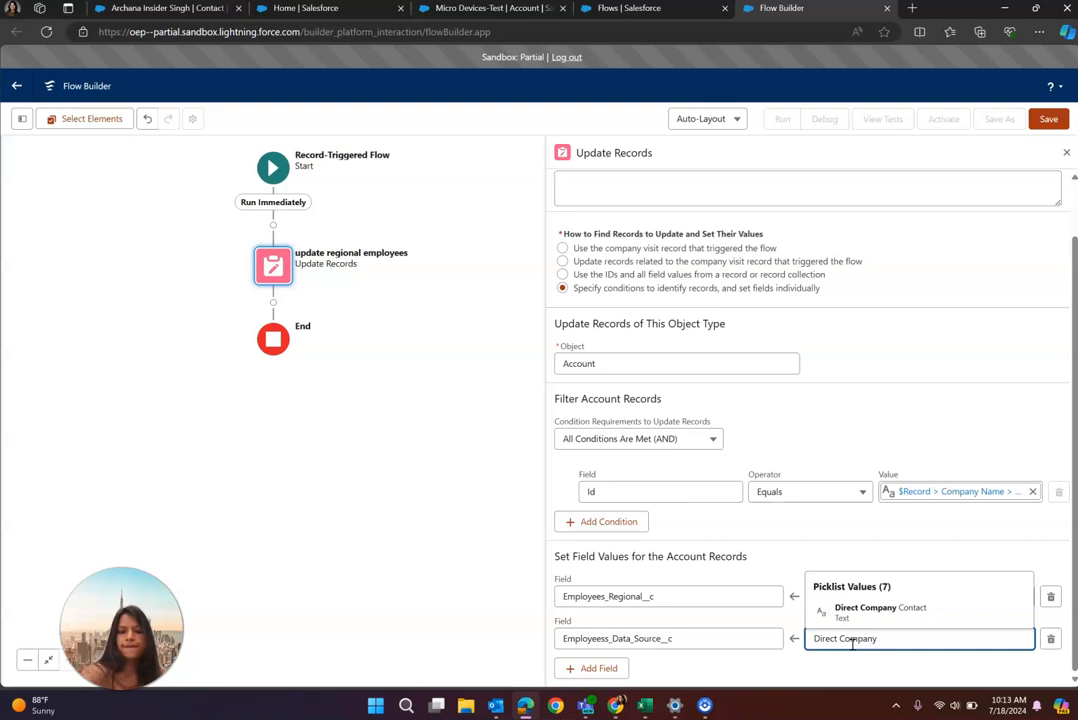
{"action": "type", "text": " Visit"}
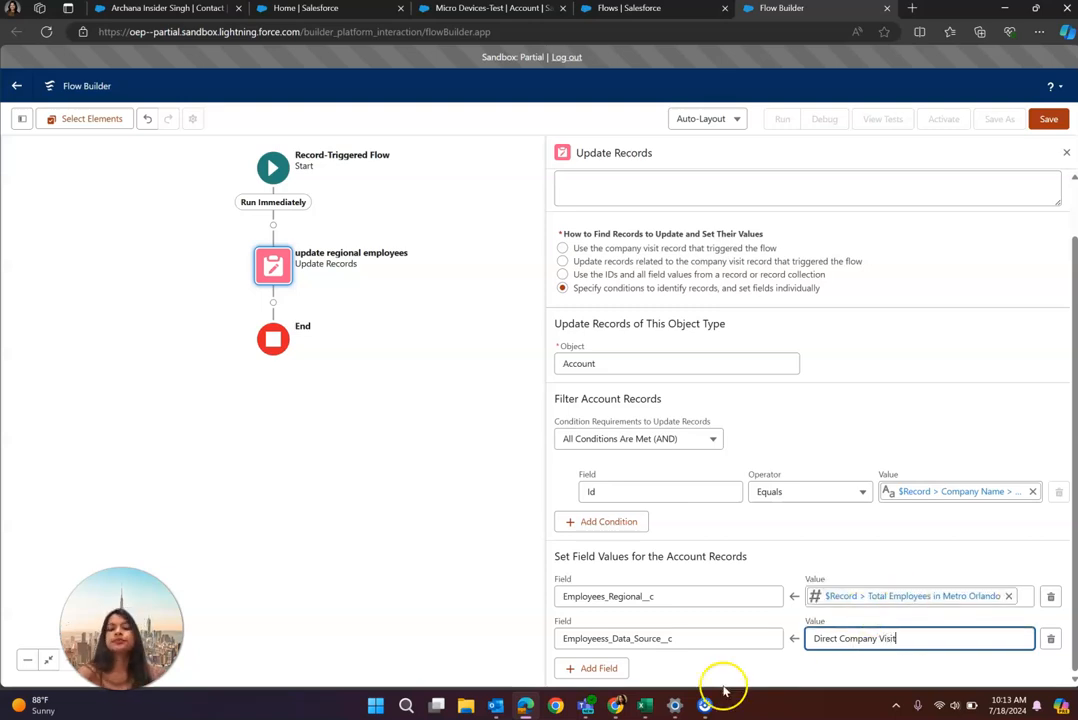
Step: Add a third field row to the Account update and choose Employees_Last_Updated__c as its field
{"action": "left_click", "coordinate": [585, 669]}
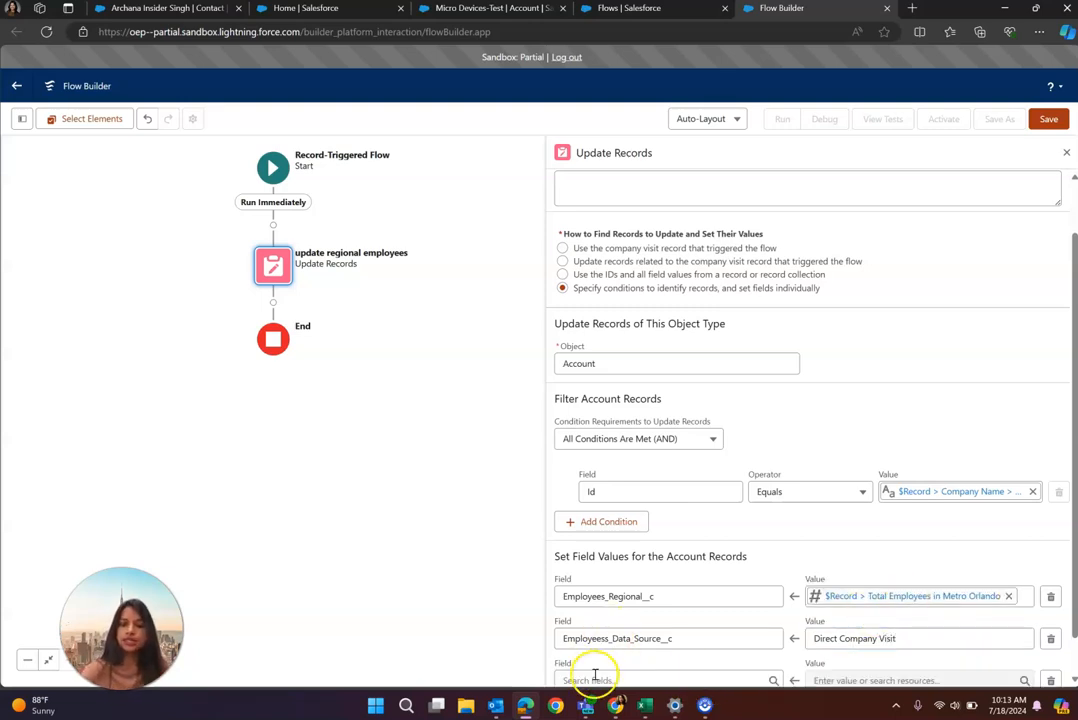
{"action": "scroll", "coordinate": [662, 616], "scroll_direction": "down", "scroll_amount": 1}
{"action": "left_click", "coordinate": [642, 640]}
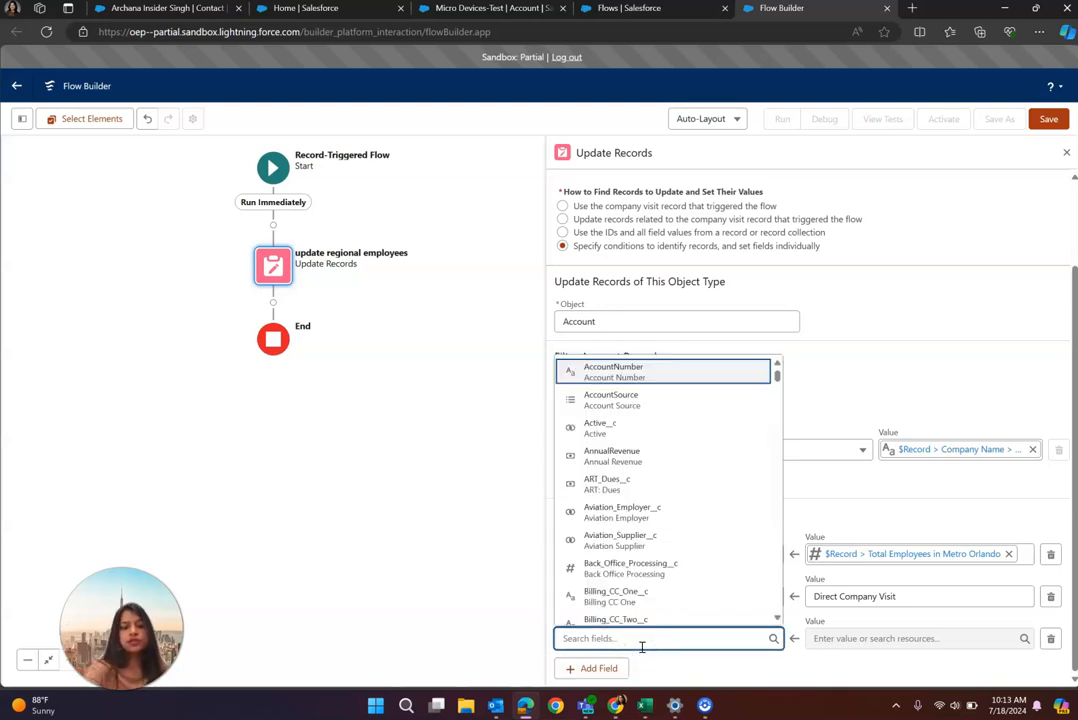
{"action": "type", "text": "date"}
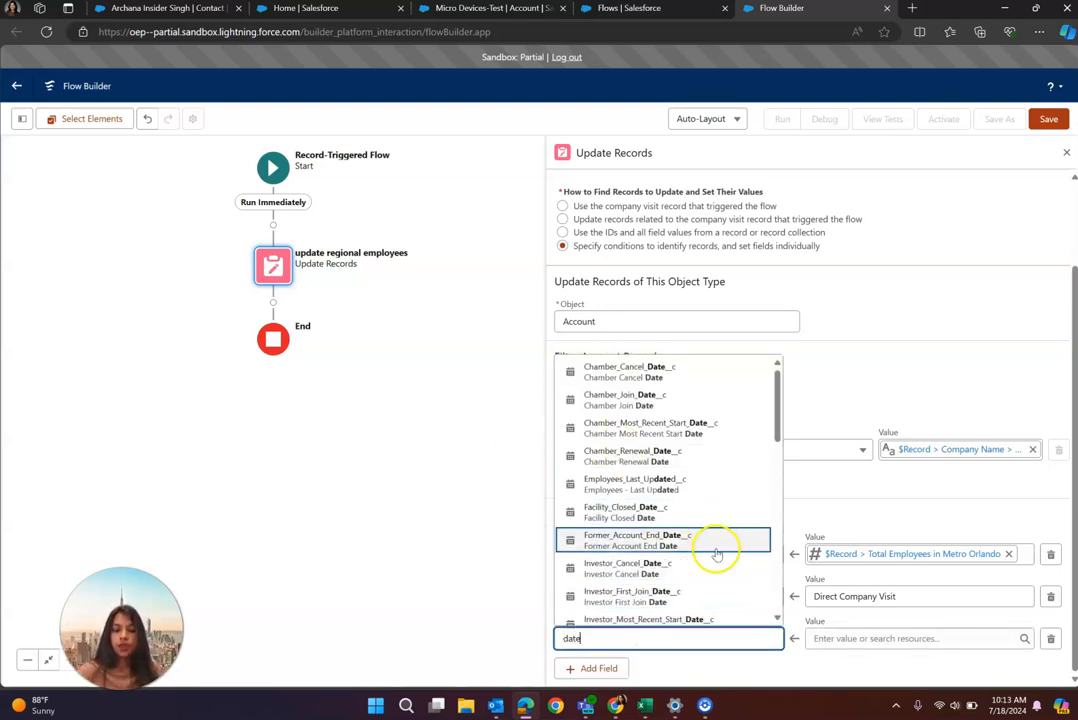
{"action": "key", "text": "BackSpace"}
{"action": "key", "text": "BackSpace"}
{"action": "key", "text": "BackSpace"}
{"action": "key", "text": "BackSpace"}
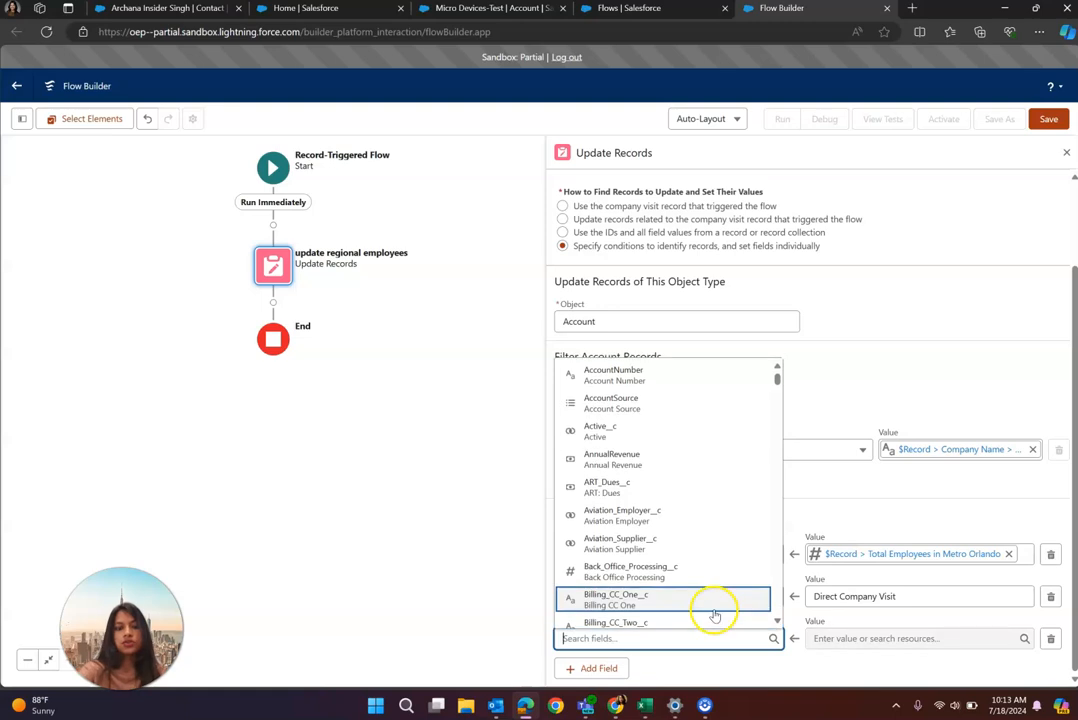
{"action": "type", "text": "updated"}
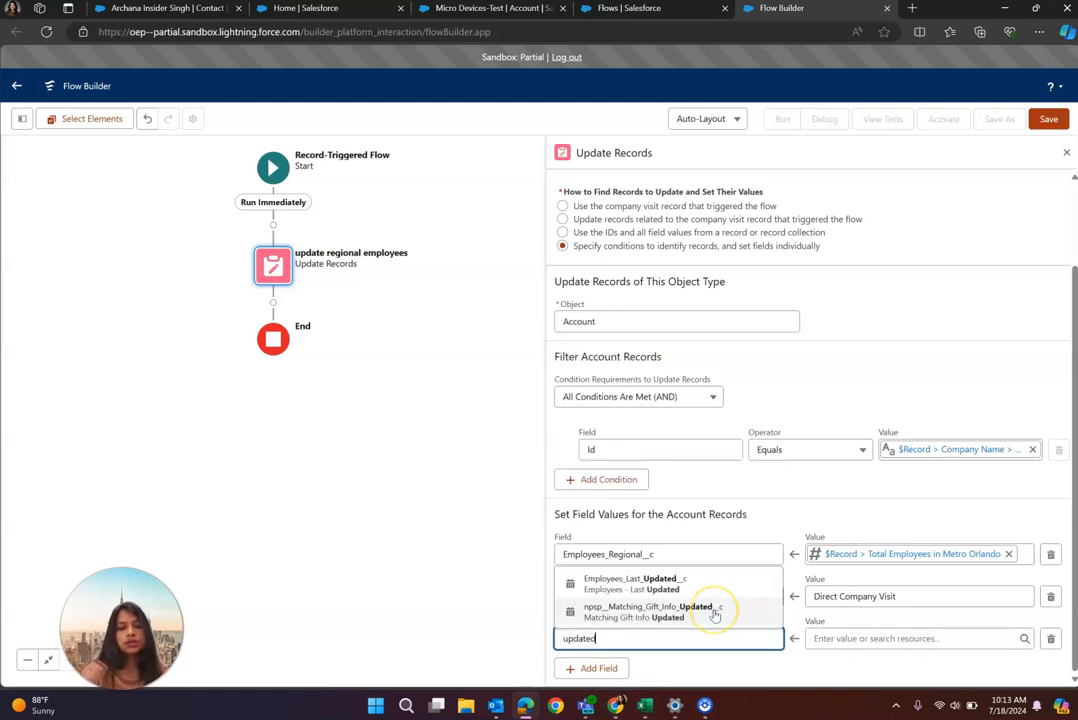
{"action": "left_click", "coordinate": [641, 583]}
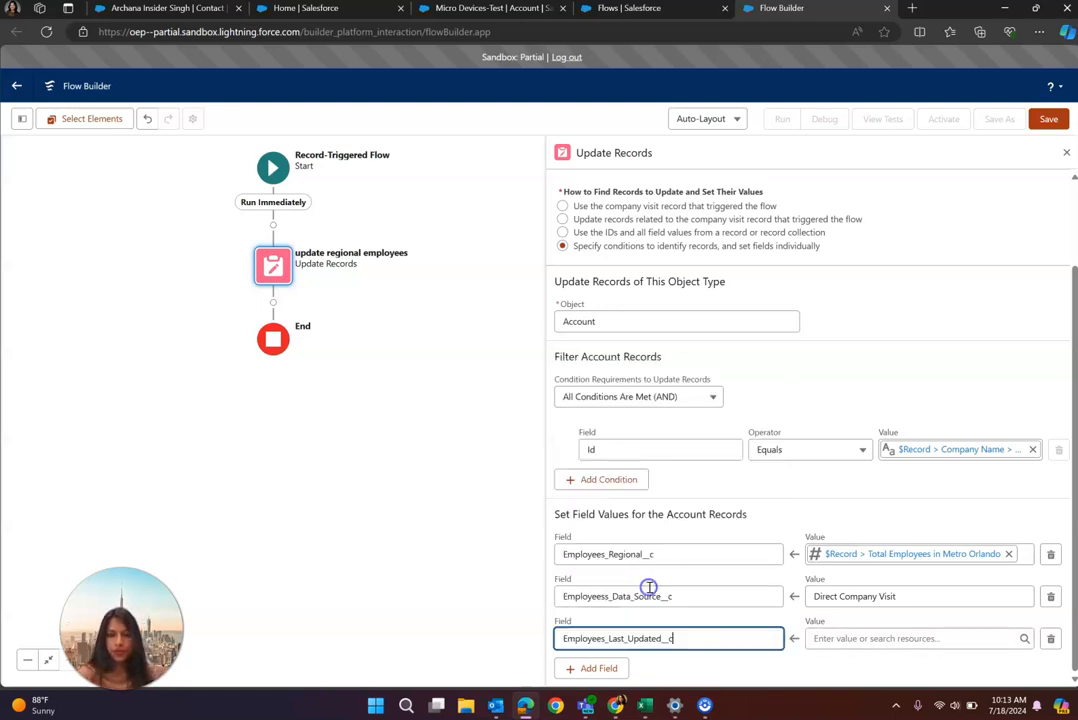
Step: Start a new Formula resource for the Employees_Last_Updated__c value, with API name DateofRecordUpdate
{"action": "left_click", "coordinate": [831, 642]}
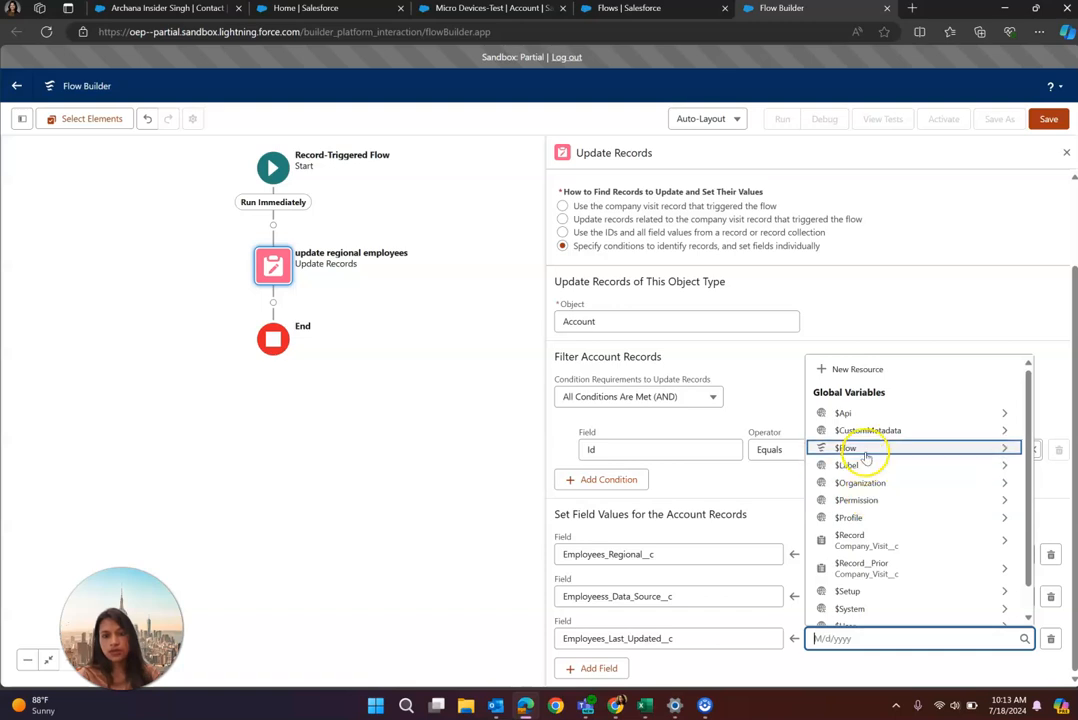
{"action": "left_click", "coordinate": [872, 371]}
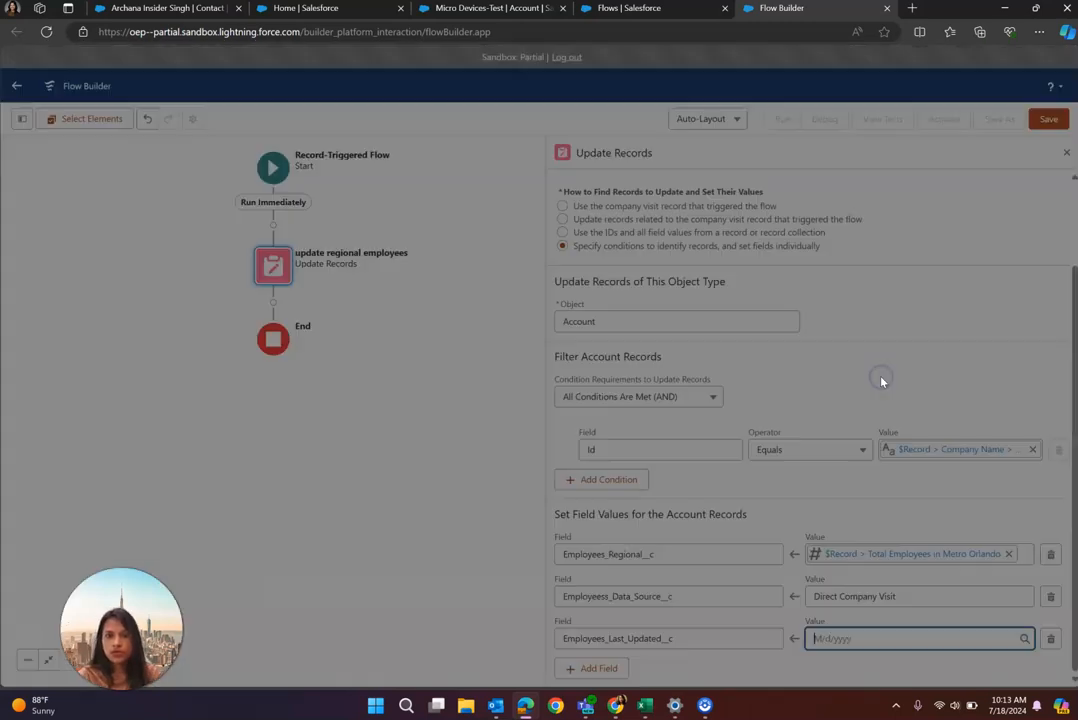
{"action": "left_click", "coordinate": [375, 308]}
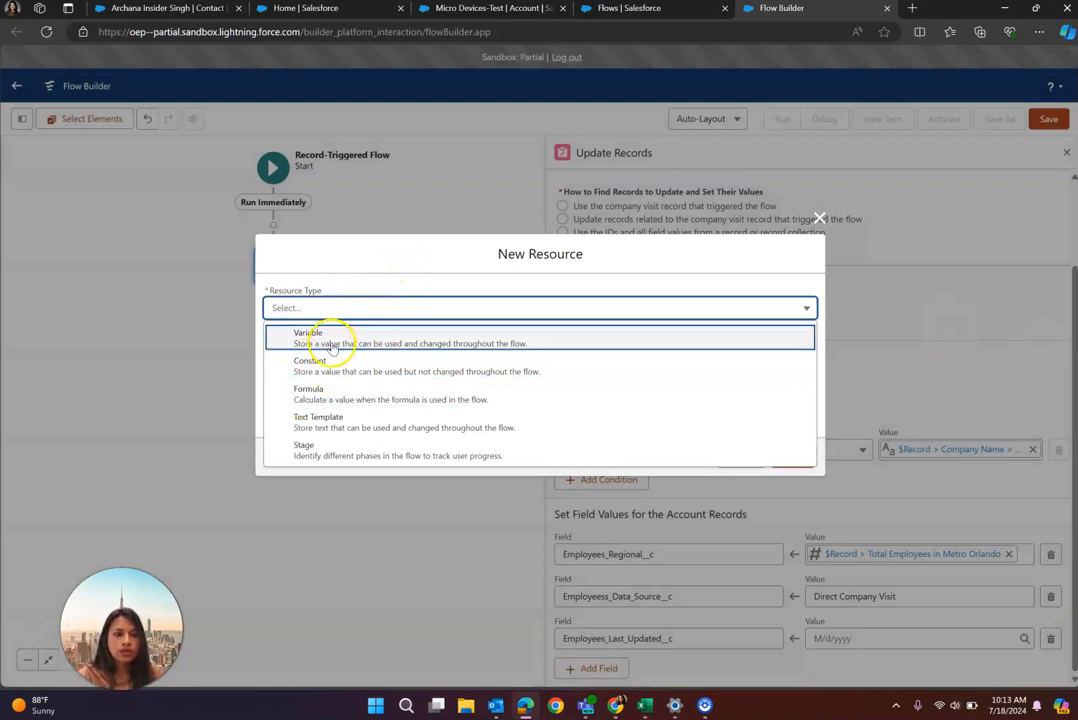
{"action": "left_click", "coordinate": [337, 390]}
{"action": "left_click", "coordinate": [326, 274]}
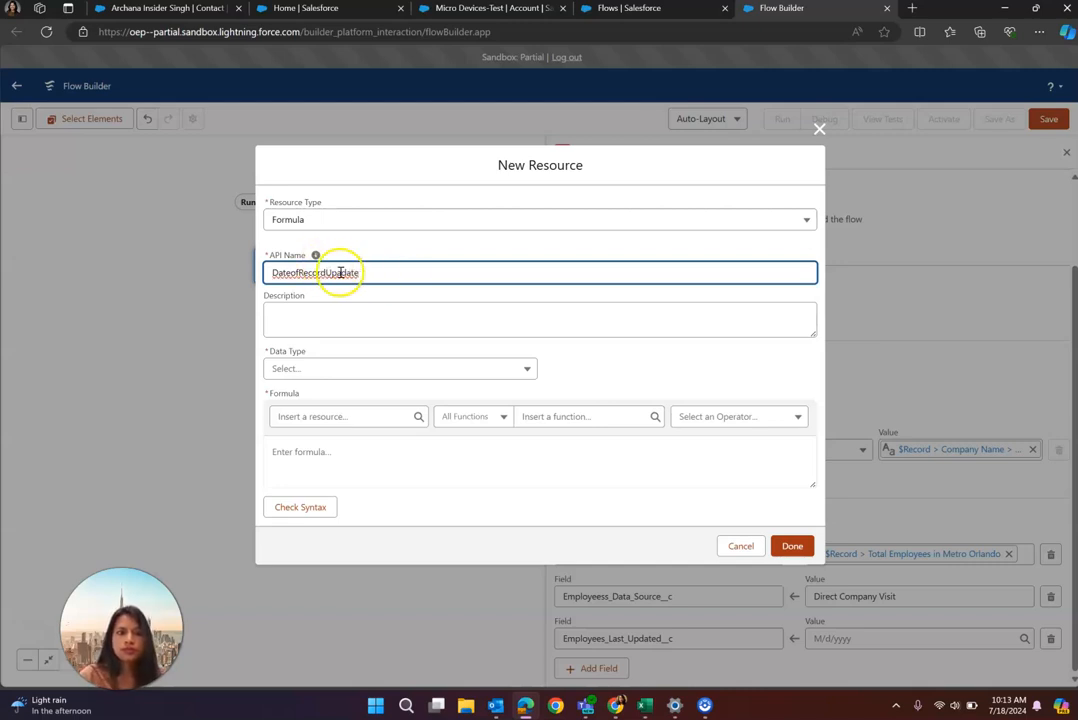
{"action": "left_click", "coordinate": [349, 273]}
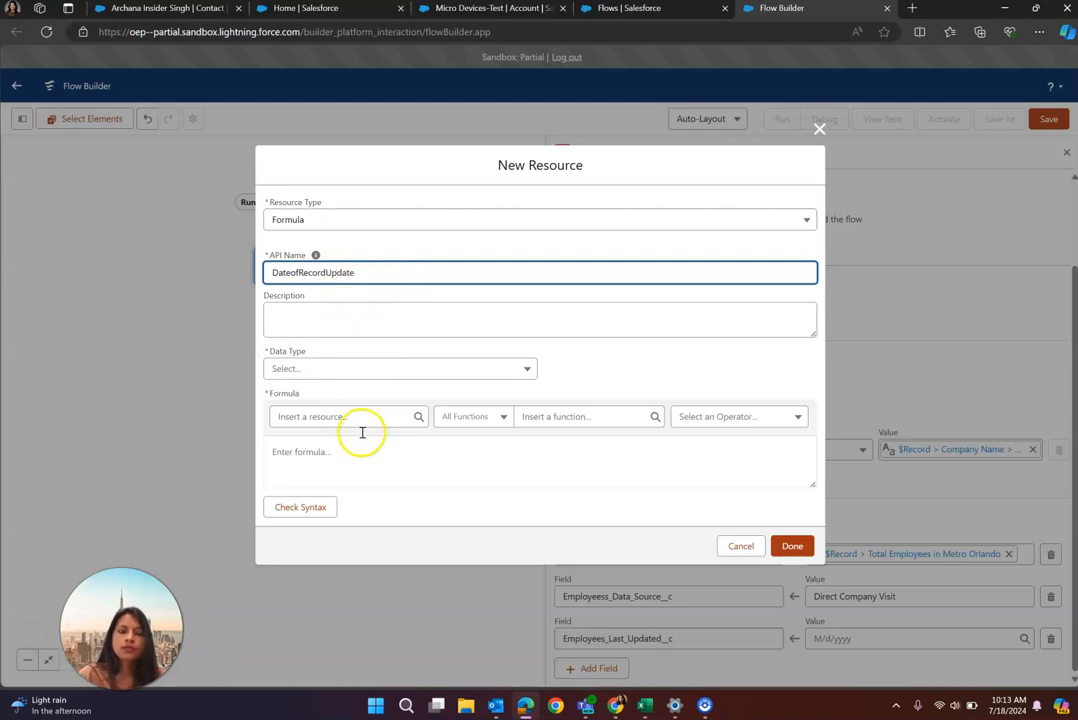
Step: Give the DateofRecordUpdate formula the Date data type and the formula TODAY(), check its syntax and finish the resource
{"action": "left_click", "coordinate": [360, 372]}
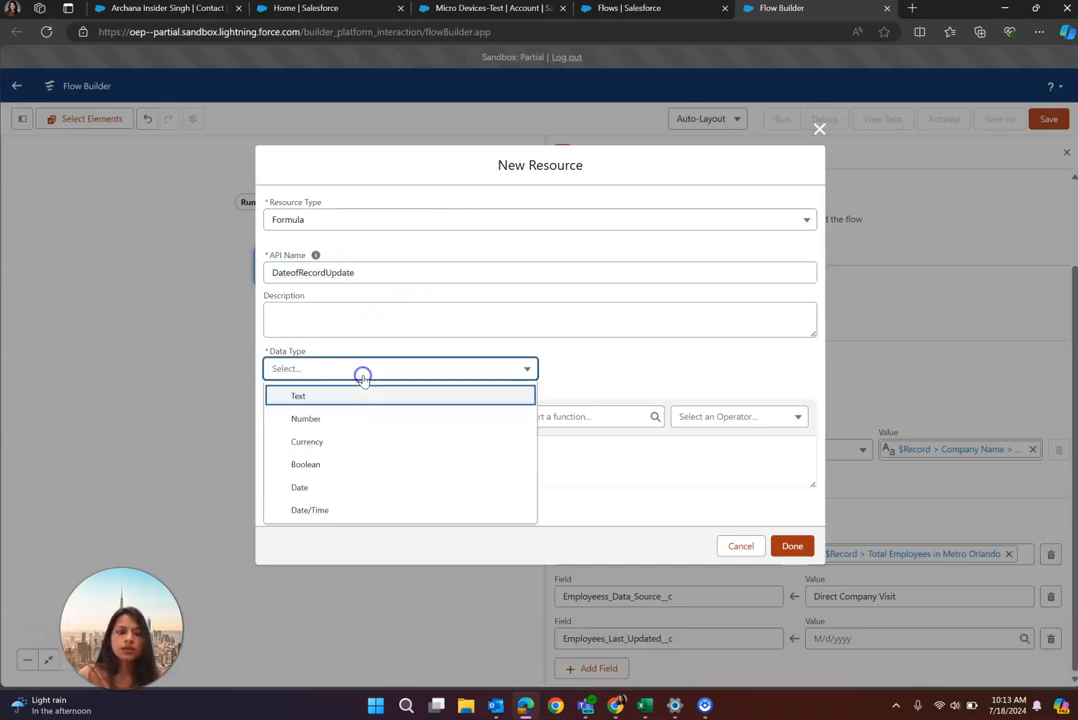
{"action": "left_click", "coordinate": [343, 488]}
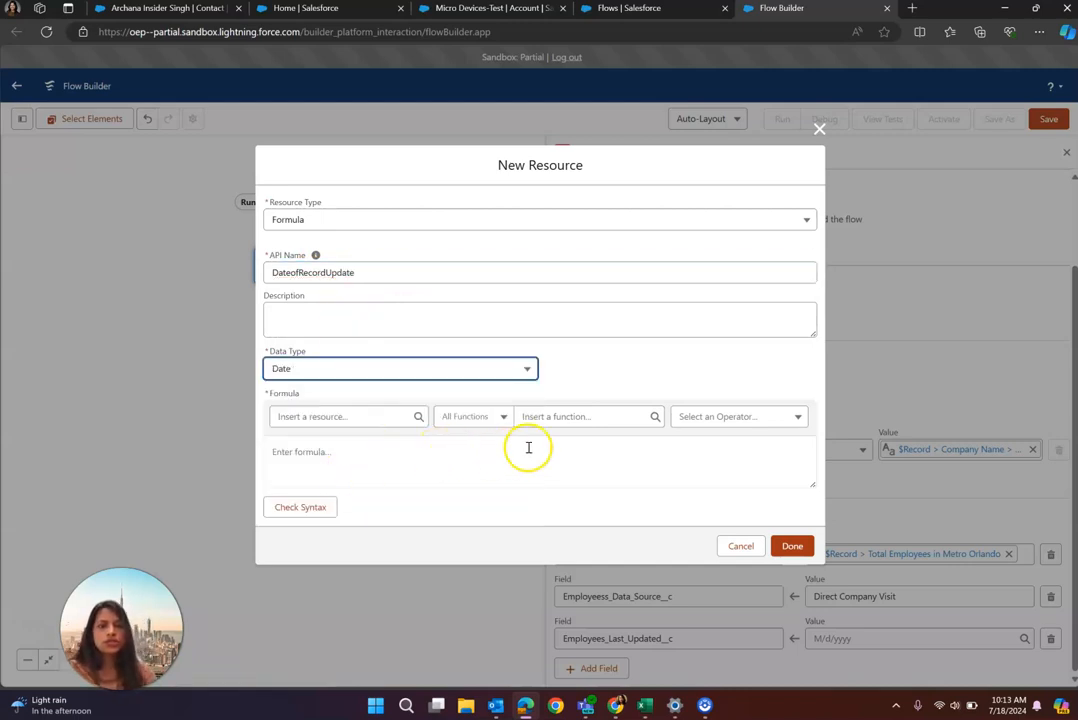
{"action": "left_click", "coordinate": [581, 416]}
{"action": "type", "text": "today"}
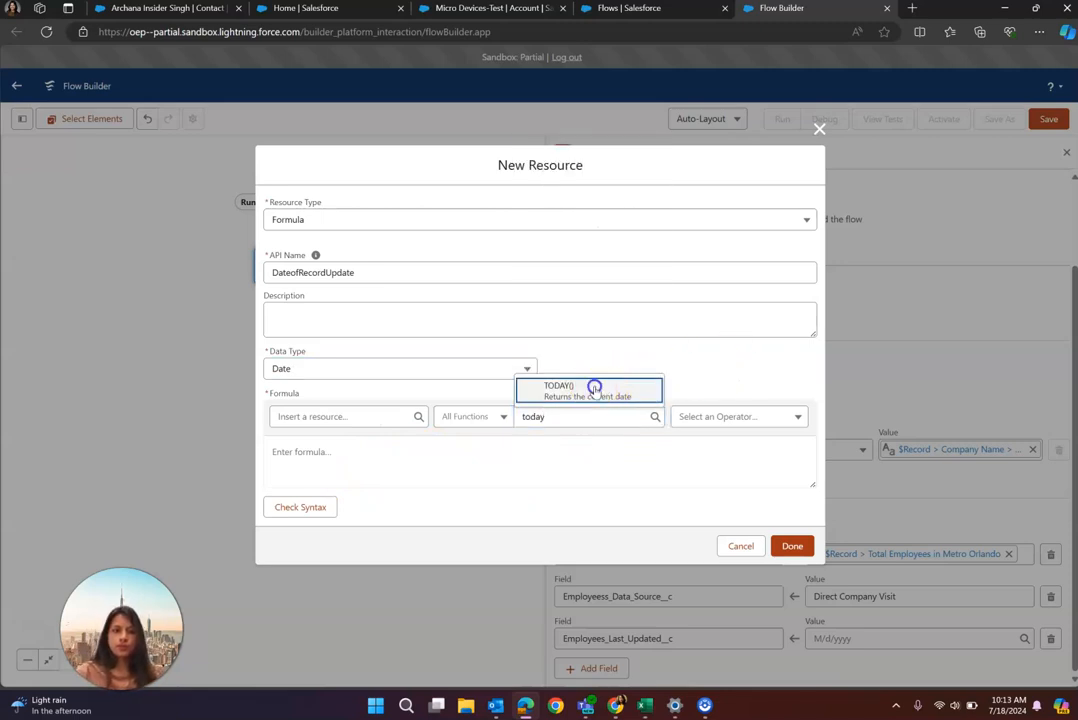
{"action": "left_click", "coordinate": [592, 386]}
{"action": "left_click", "coordinate": [310, 506]}
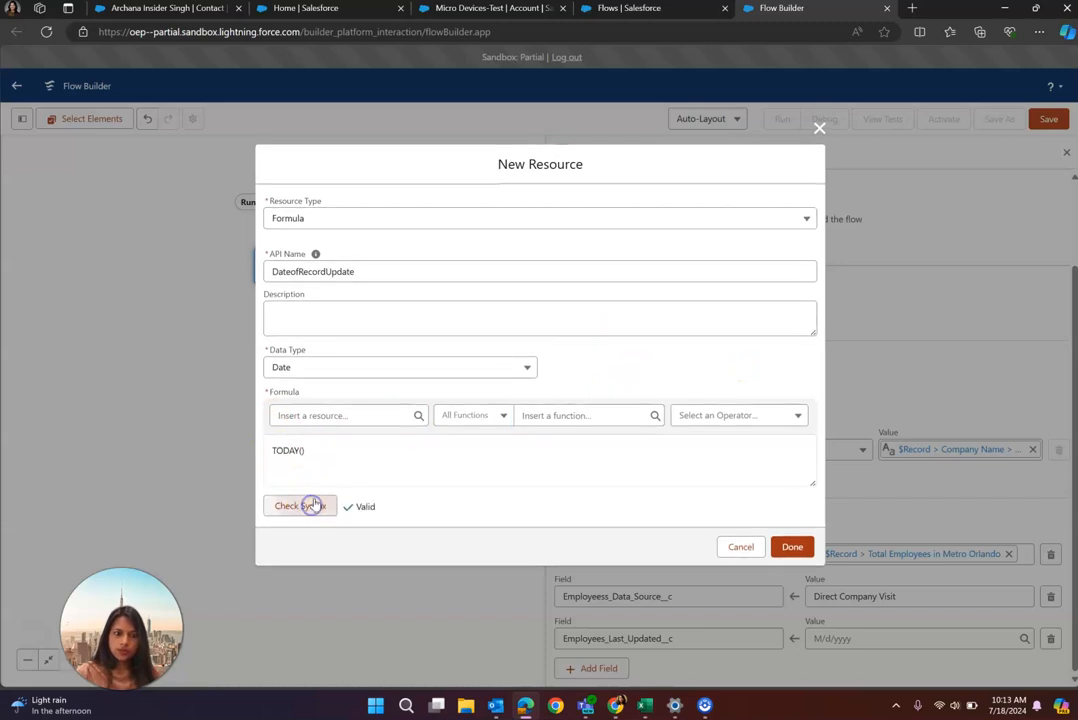
{"action": "left_click", "coordinate": [450, 479]}
{"action": "left_click", "coordinate": [790, 548]}
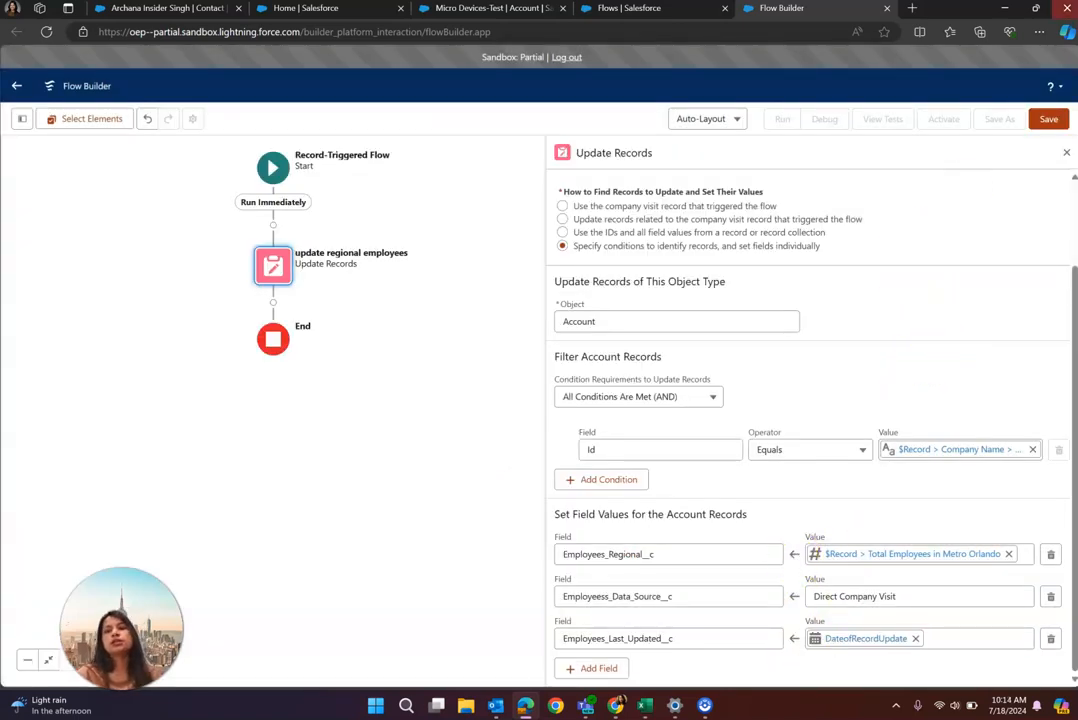
Step: Save the flow with the label "Update account regional employees per company visit" and API name Update_account_regional_employees_per_company_visit
{"action": "left_click", "coordinate": [1038, 125]}
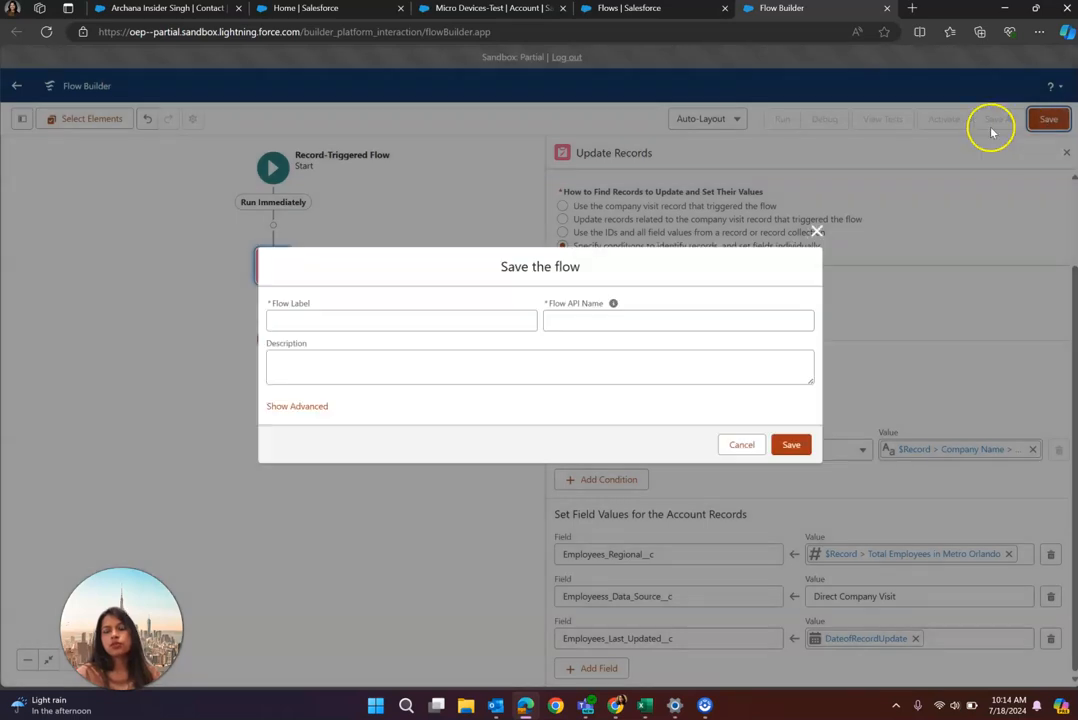
{"action": "left_click", "coordinate": [399, 324]}
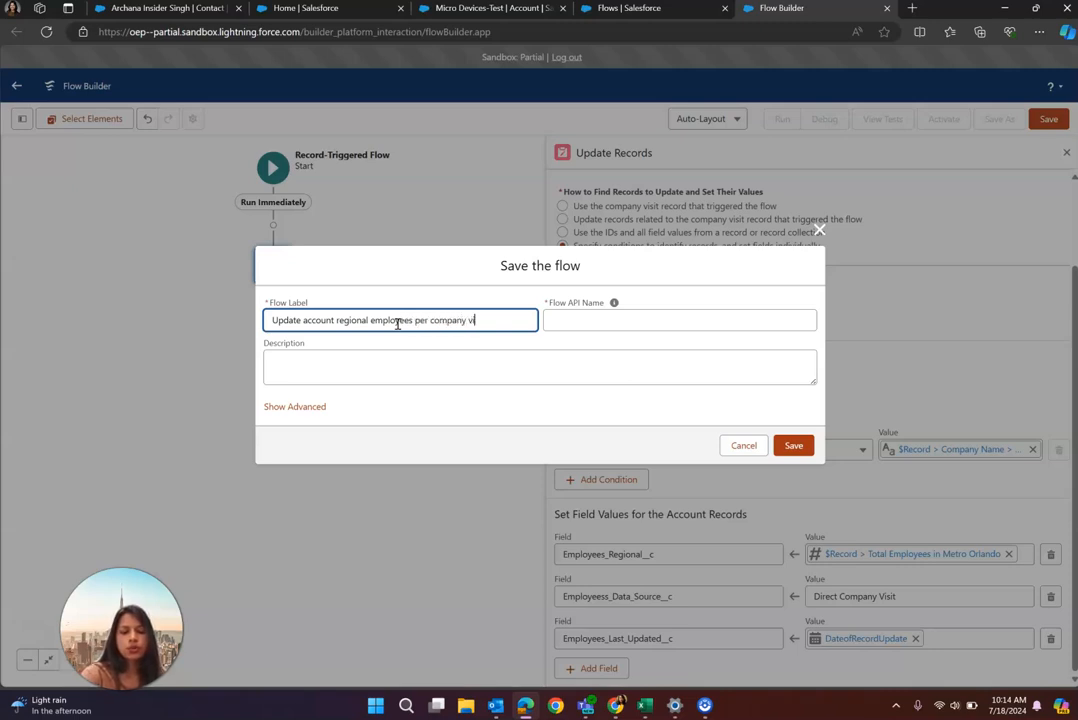
{"action": "left_click", "coordinate": [610, 327]}
{"action": "left_click", "coordinate": [569, 357]}
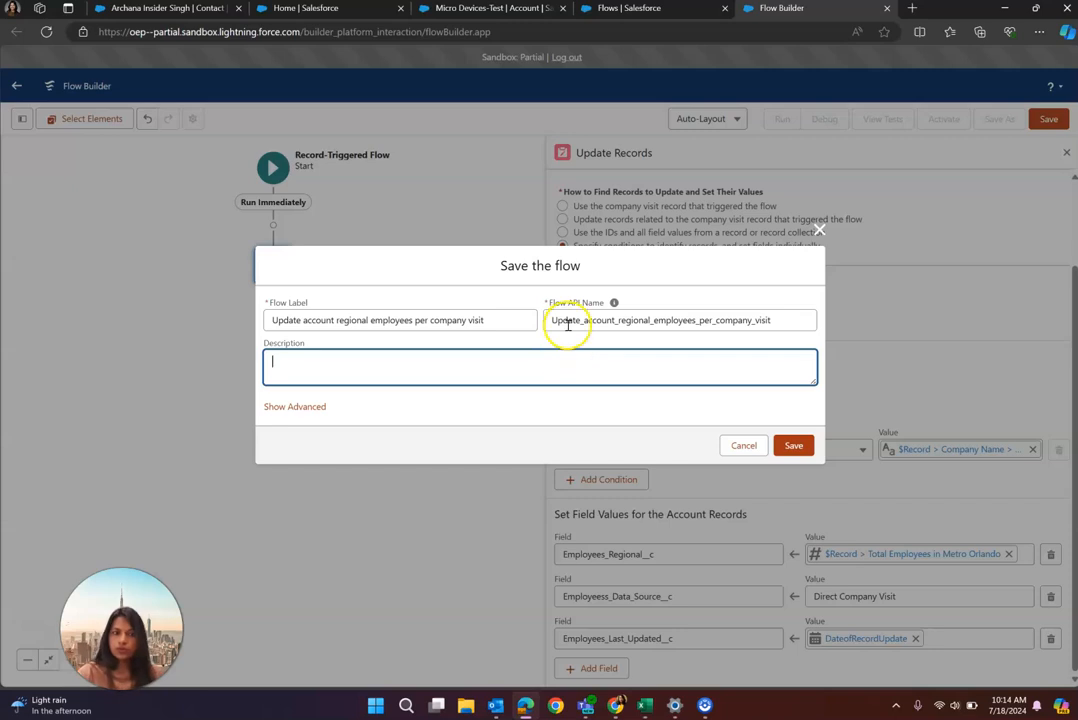
{"action": "left_click", "coordinate": [794, 446]}
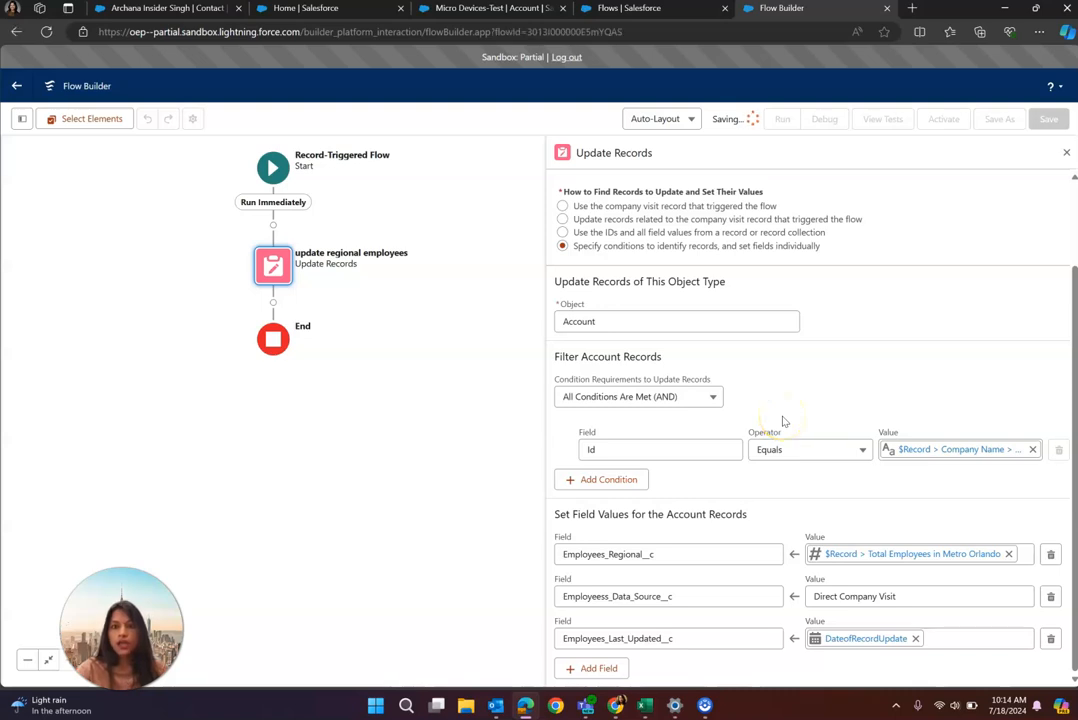
Step: Activate the flow and switch back to the Micro Devices-Test account record
{"action": "left_click", "coordinate": [957, 121]}
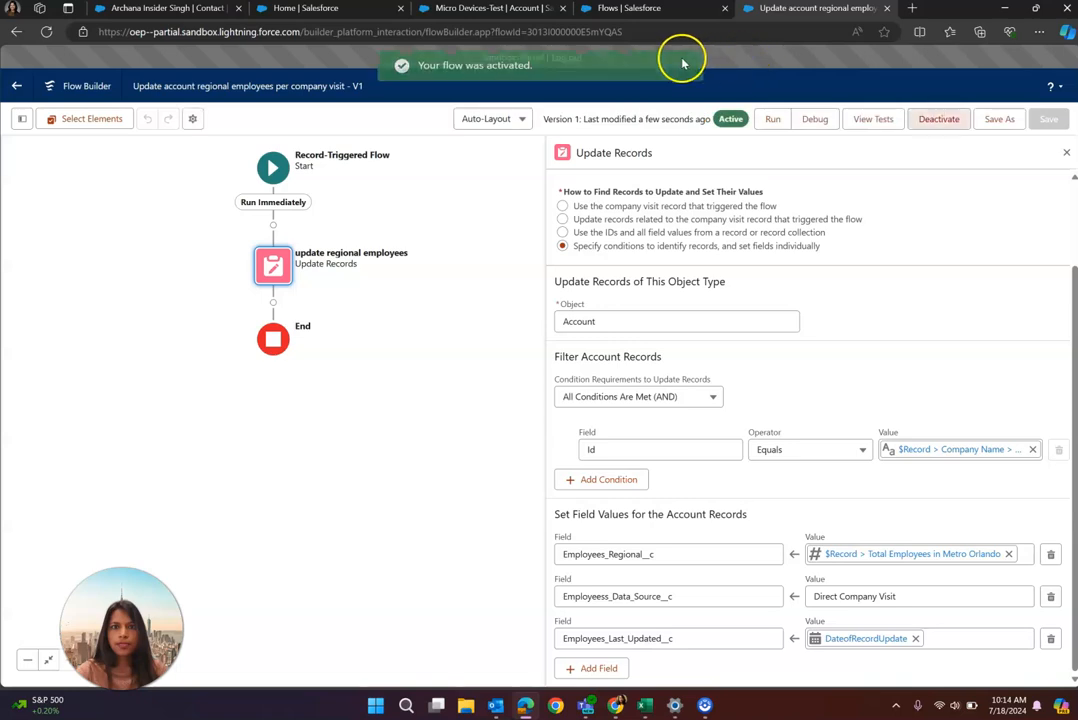
{"action": "left_click", "coordinate": [510, 10]}
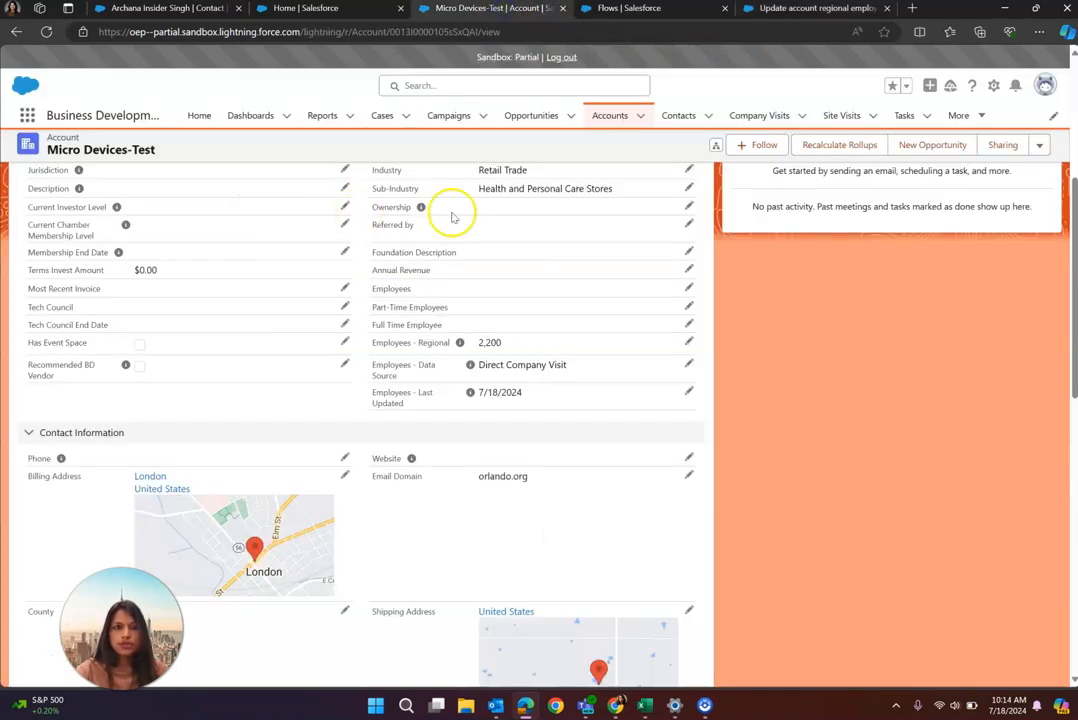
{"action": "left_click", "coordinate": [748, 113]}
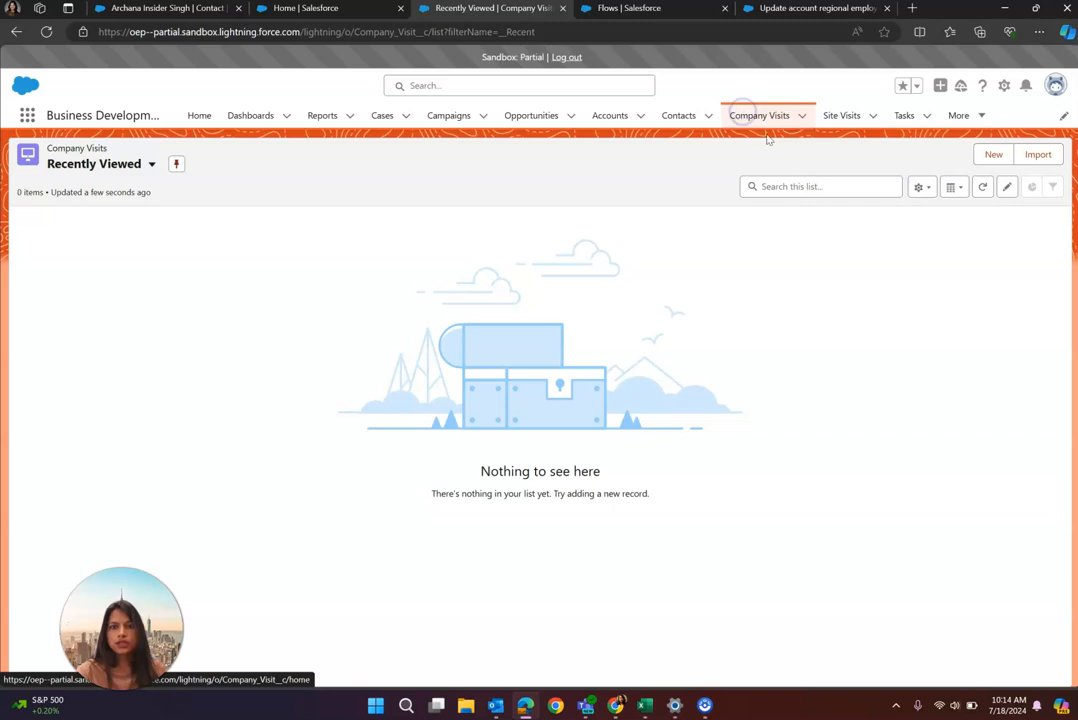
{"action": "left_click", "coordinate": [997, 155]}
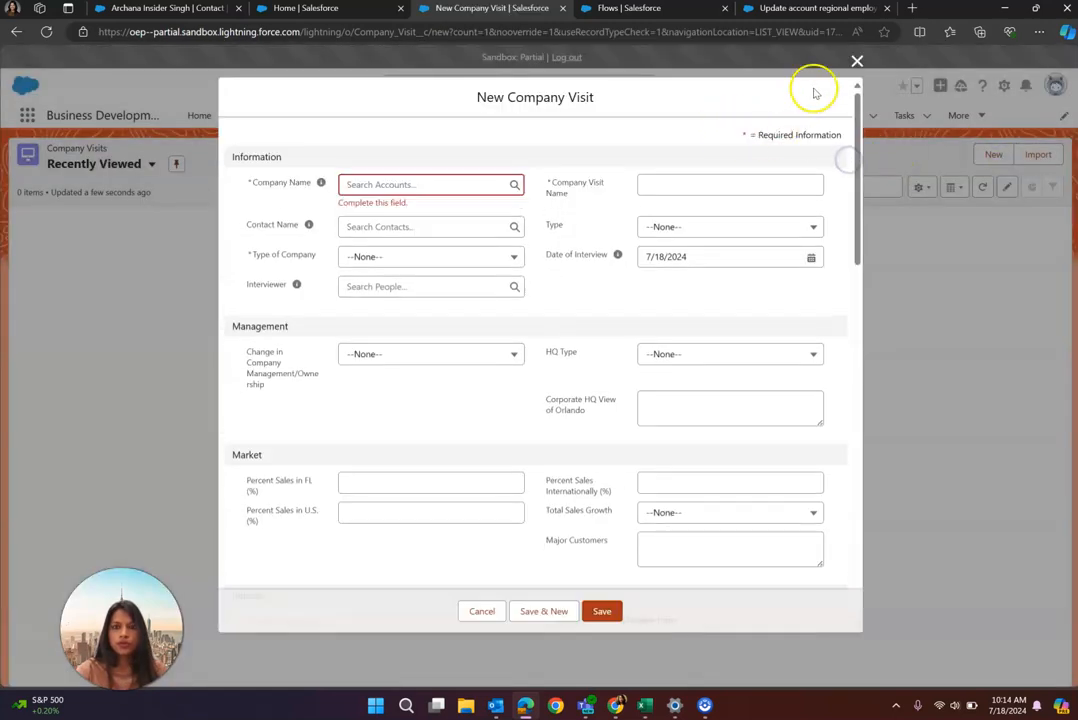
{"action": "left_click", "coordinate": [857, 62]}
Step: Open the Micro Devices-Test account and check its regional employees, data source and last updated fields before testing the flow
{"action": "left_click", "coordinate": [611, 116]}
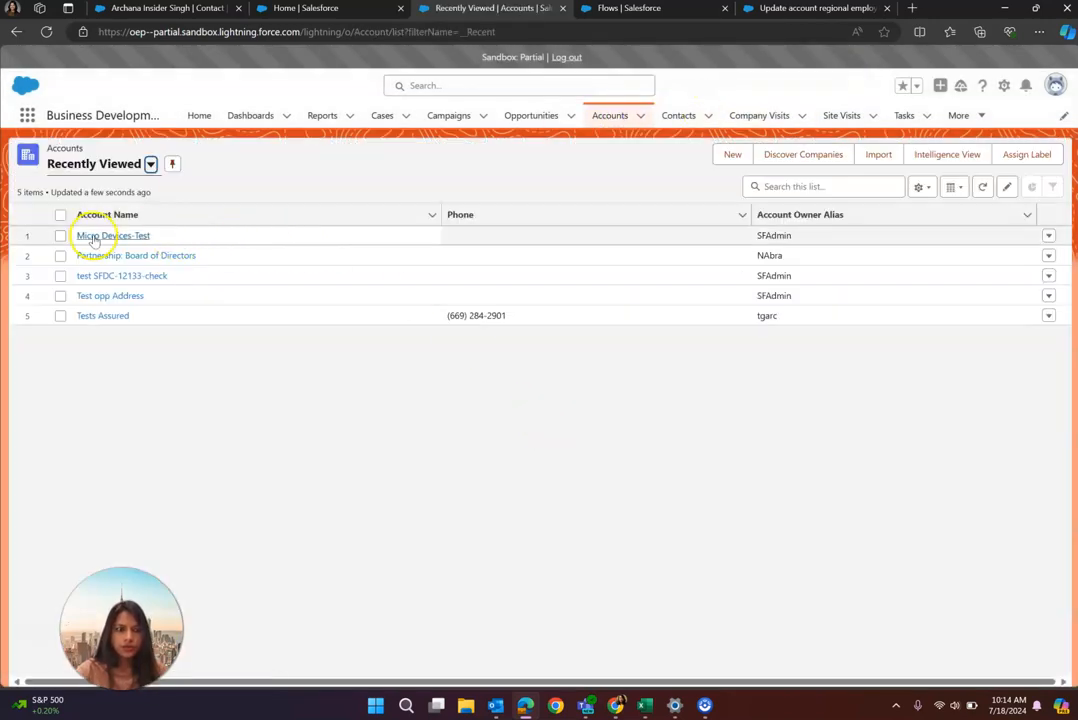
{"action": "left_click", "coordinate": [93, 236]}
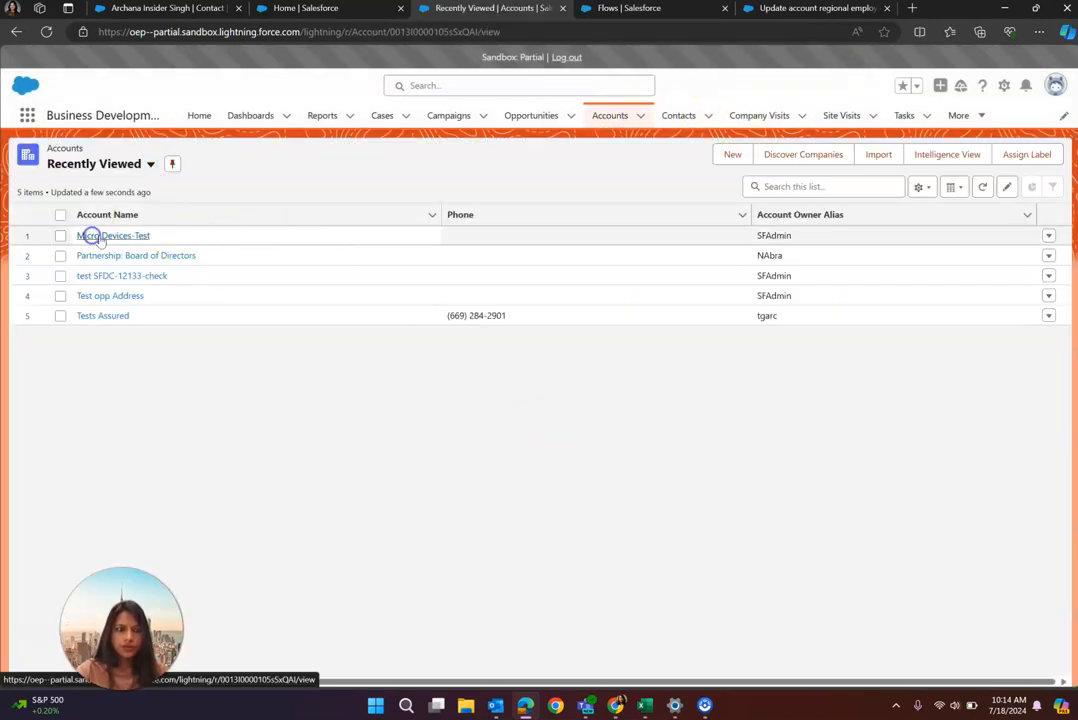
{"action": "scroll", "coordinate": [642, 373], "scroll_direction": "down", "scroll_amount": 3}
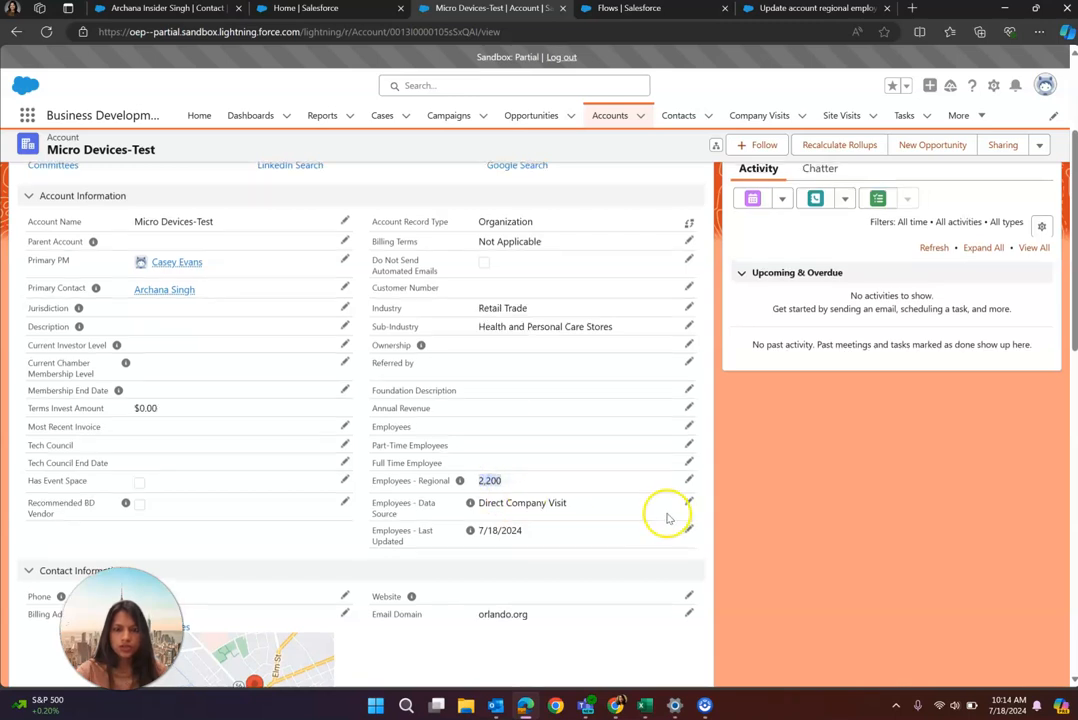
{"action": "scroll", "coordinate": [667, 508], "scroll_direction": "up", "scroll_amount": 3}
Step: Start a new Company Visit for the account Micro Devices-Test, named Micro Devices-Test, with Type of Company set to New Company
{"action": "left_click", "coordinate": [762, 115]}
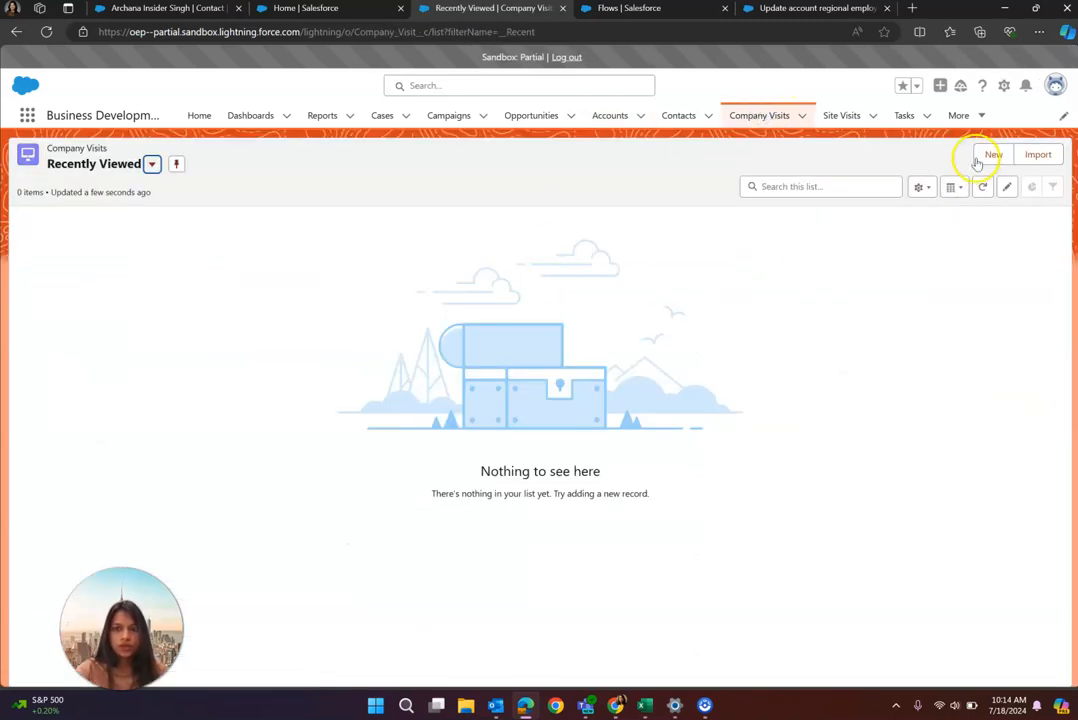
{"action": "left_click", "coordinate": [990, 154]}
{"action": "left_click", "coordinate": [409, 181]}
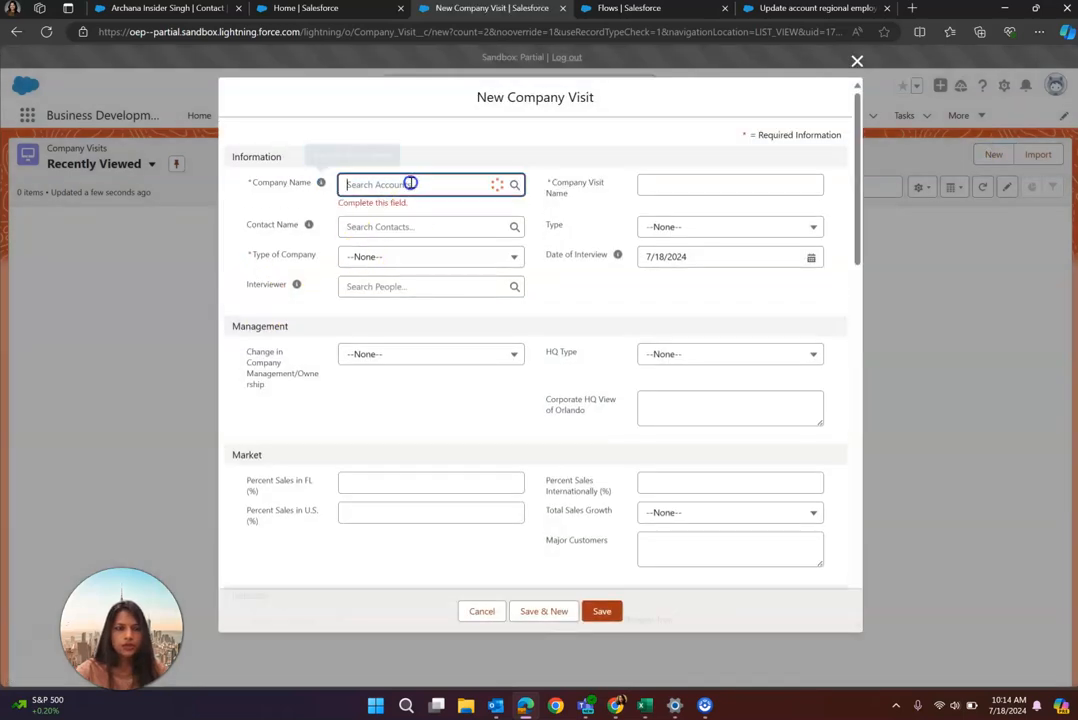
{"action": "left_click", "coordinate": [391, 236]}
{"action": "left_click_drag", "start_coordinate": [444, 200], "coordinate": [347, 203]}
{"action": "key", "text": "ctrl+c"}
{"action": "left_click", "coordinate": [652, 192]}
{"action": "key", "text": "ctrl+v"}
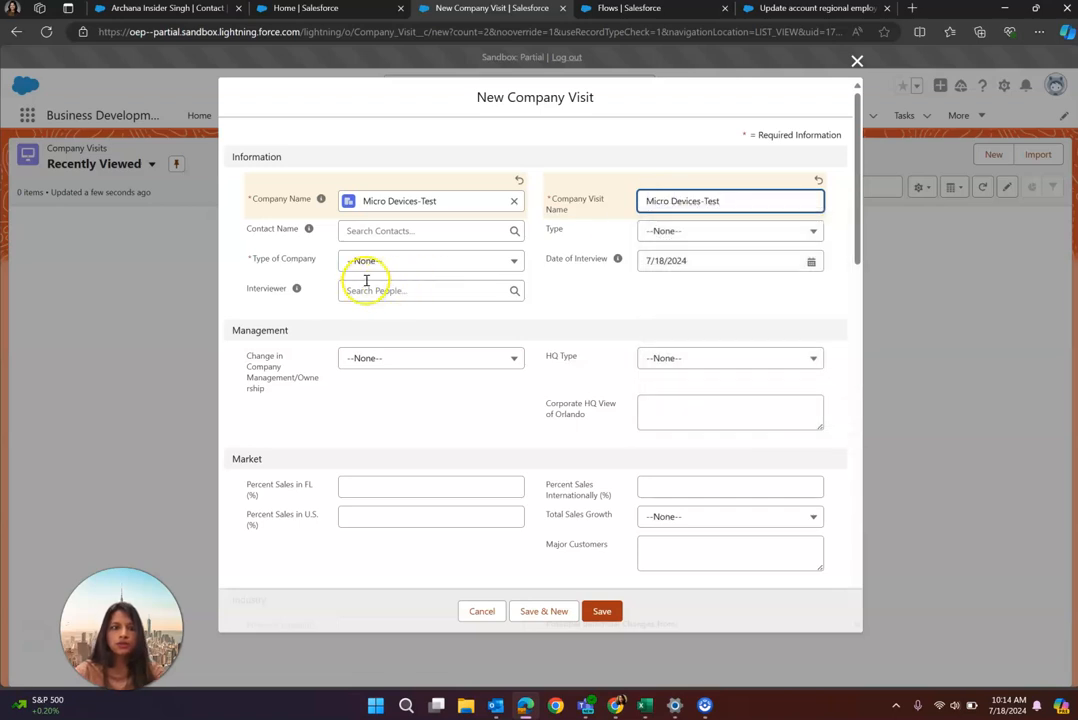
{"action": "left_click", "coordinate": [369, 262]}
{"action": "left_click", "coordinate": [368, 308]}
Step: Set Total Employees in Metro Orlando to 1,000 in the Workforce section and save the new company visit
{"action": "scroll", "coordinate": [472, 414], "scroll_direction": "down", "scroll_amount": 5}
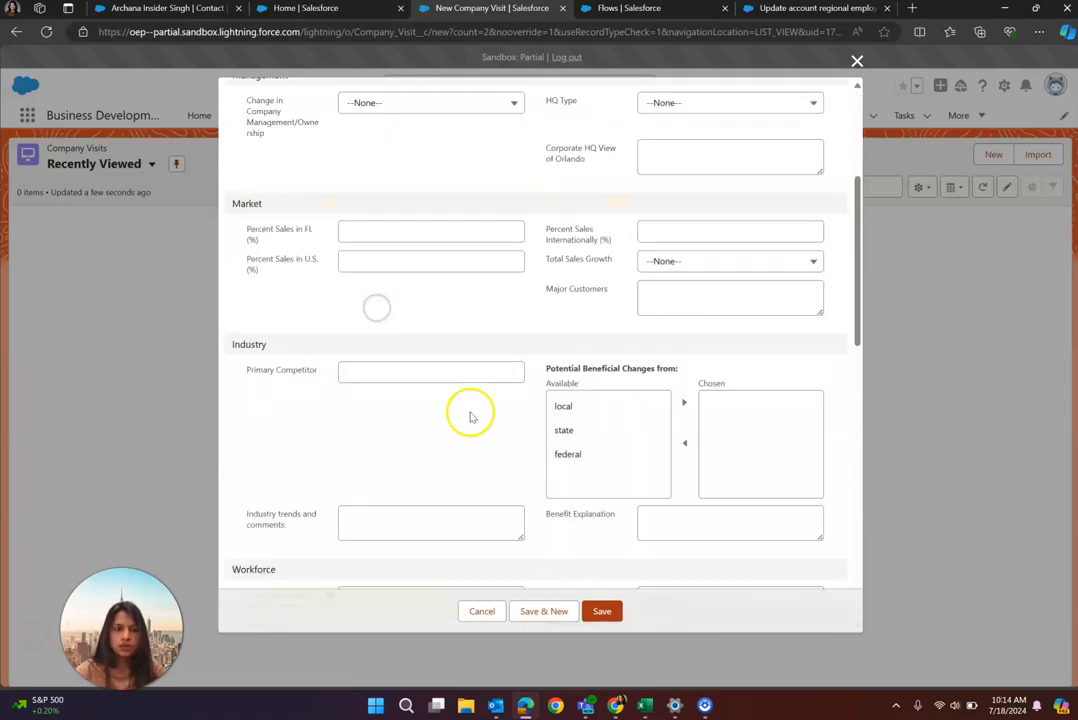
{"action": "scroll", "coordinate": [472, 414], "scroll_direction": "down", "scroll_amount": 1}
{"action": "left_click", "coordinate": [404, 325]}
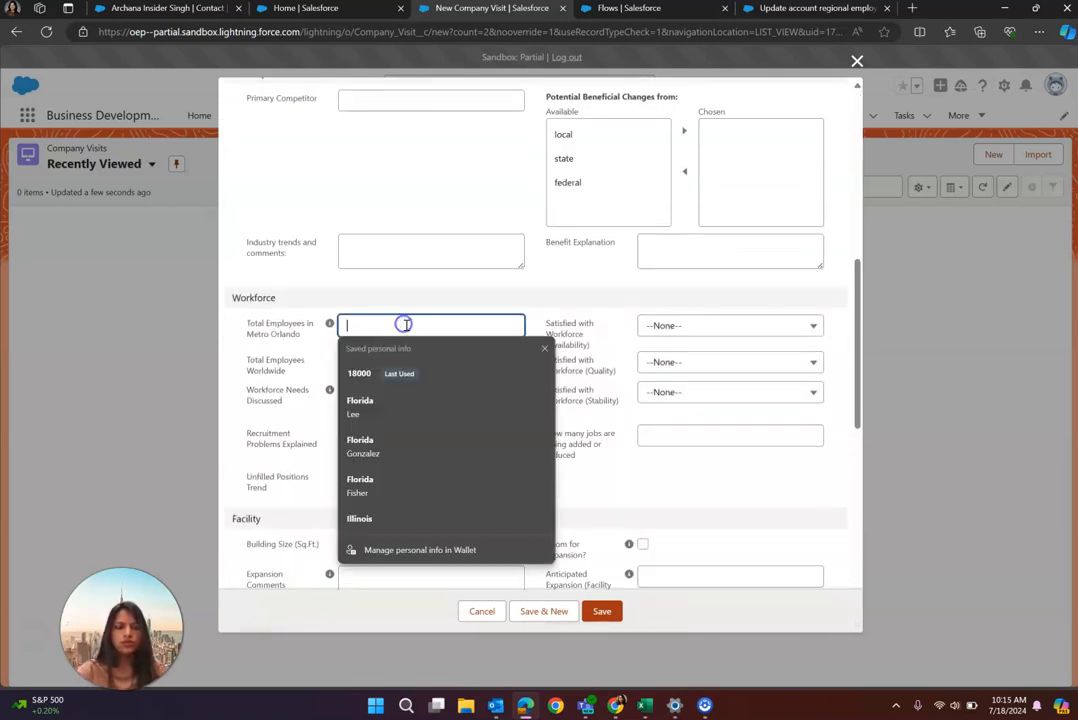
{"action": "type", "text": "10000"}
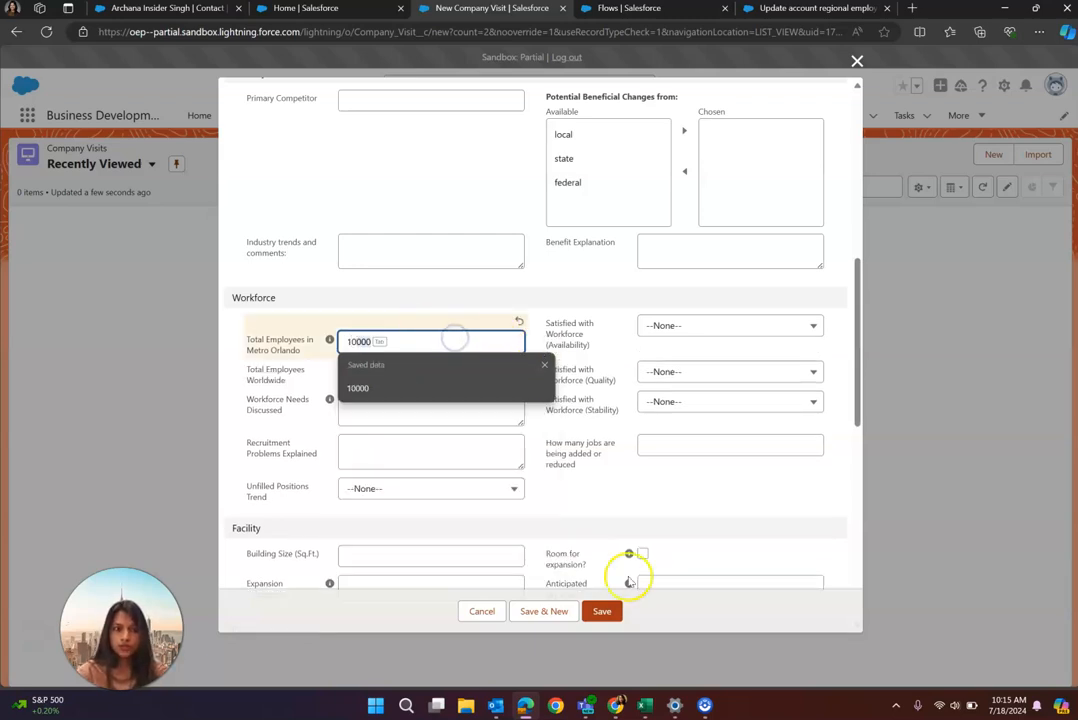
{"action": "left_click", "coordinate": [725, 495]}
{"action": "left_click", "coordinate": [423, 349]}
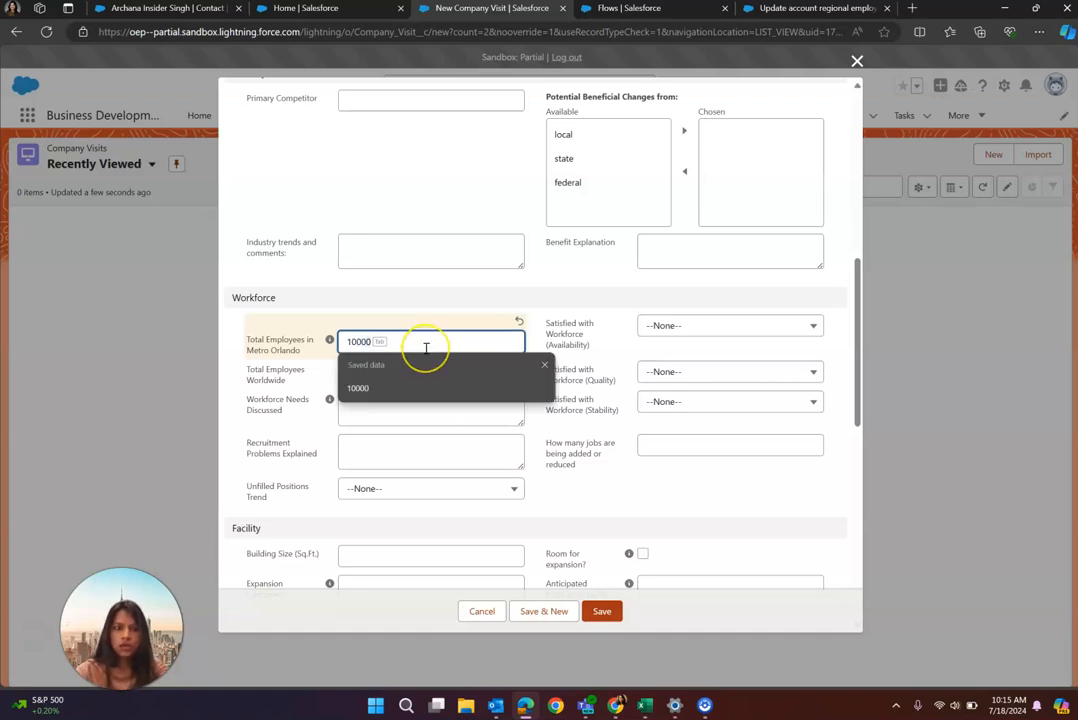
{"action": "key", "text": "Return"}
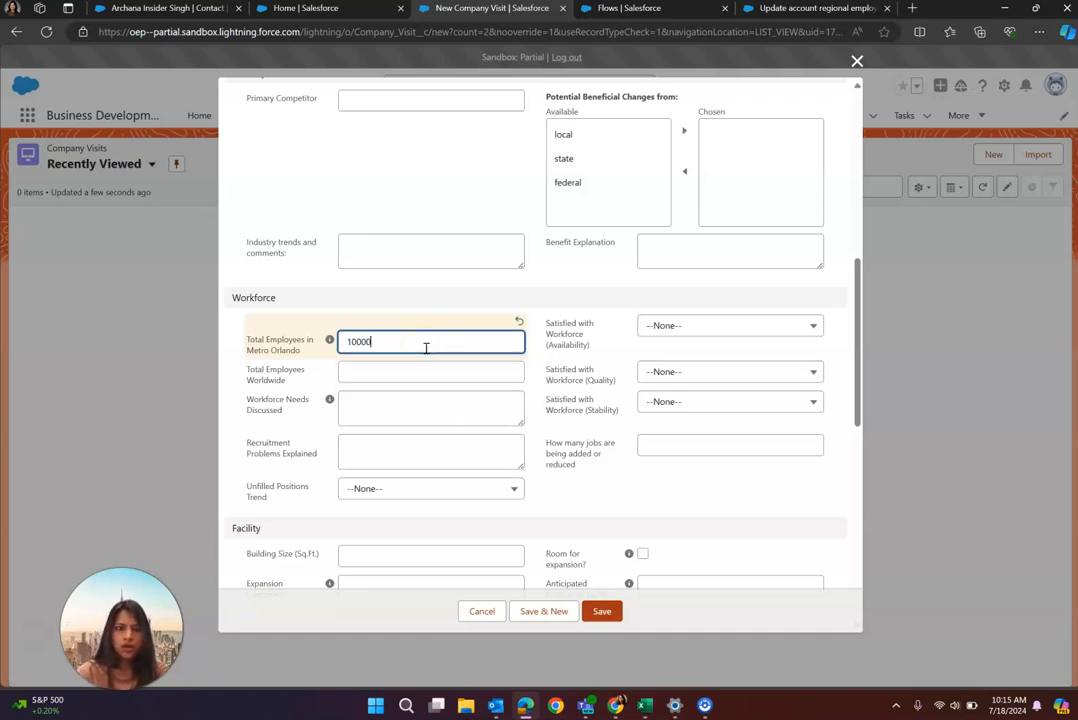
{"action": "key", "text": "BackSpace"}
{"action": "left_click", "coordinate": [662, 495]}
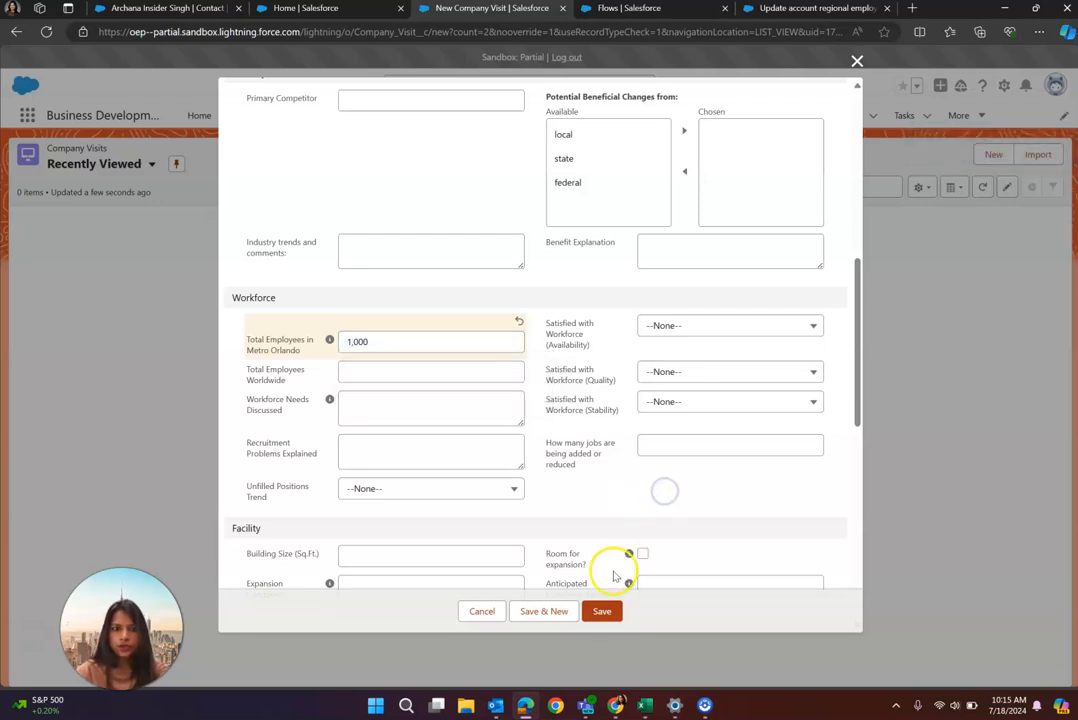
{"action": "left_click", "coordinate": [615, 612]}
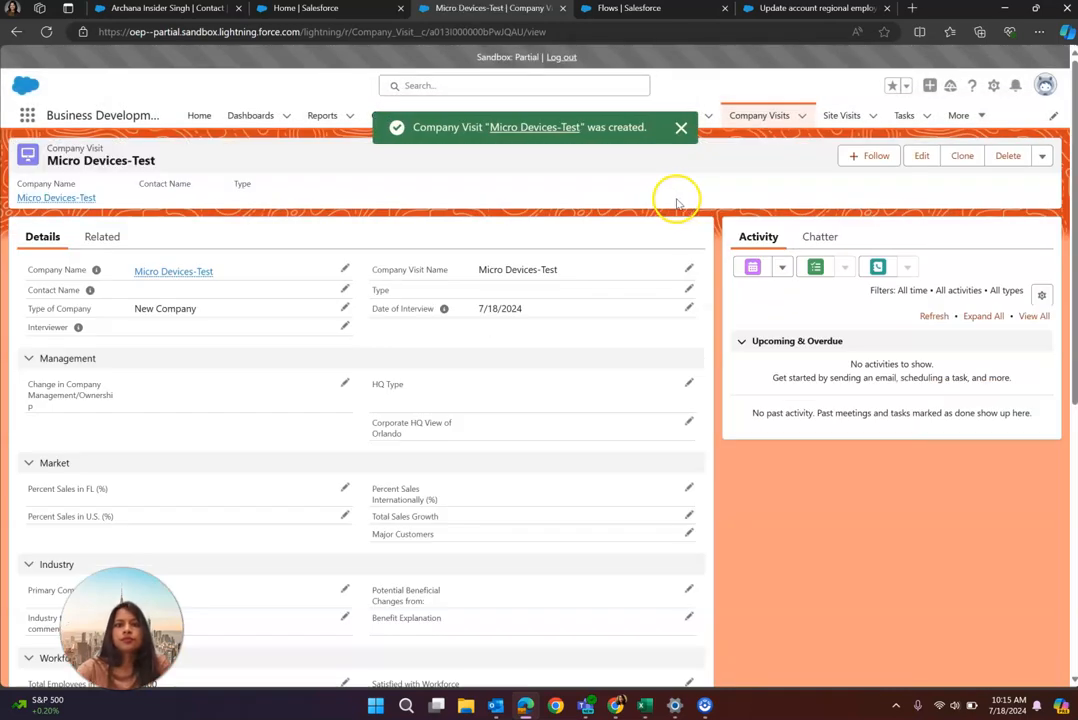
{"action": "left_click", "coordinate": [681, 127]}
Step: Reopen the Micro Devices-Test account and check whether the flow updated its regional employees, data source and last updated date
{"action": "left_click", "coordinate": [609, 115]}
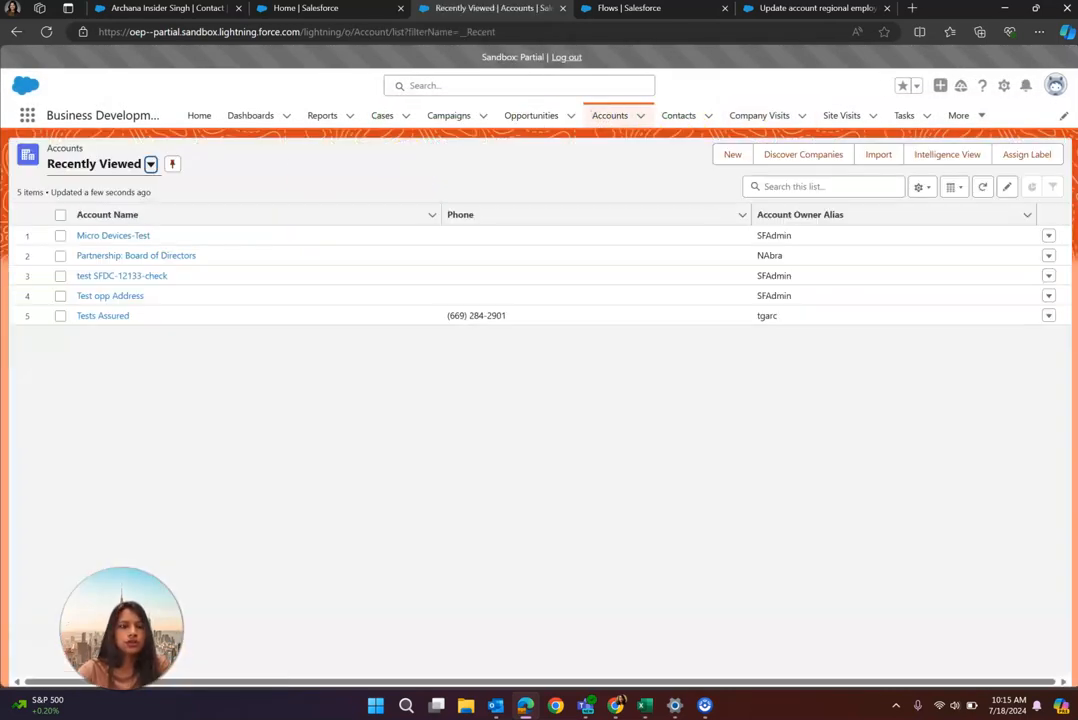
{"action": "left_click", "coordinate": [106, 234]}
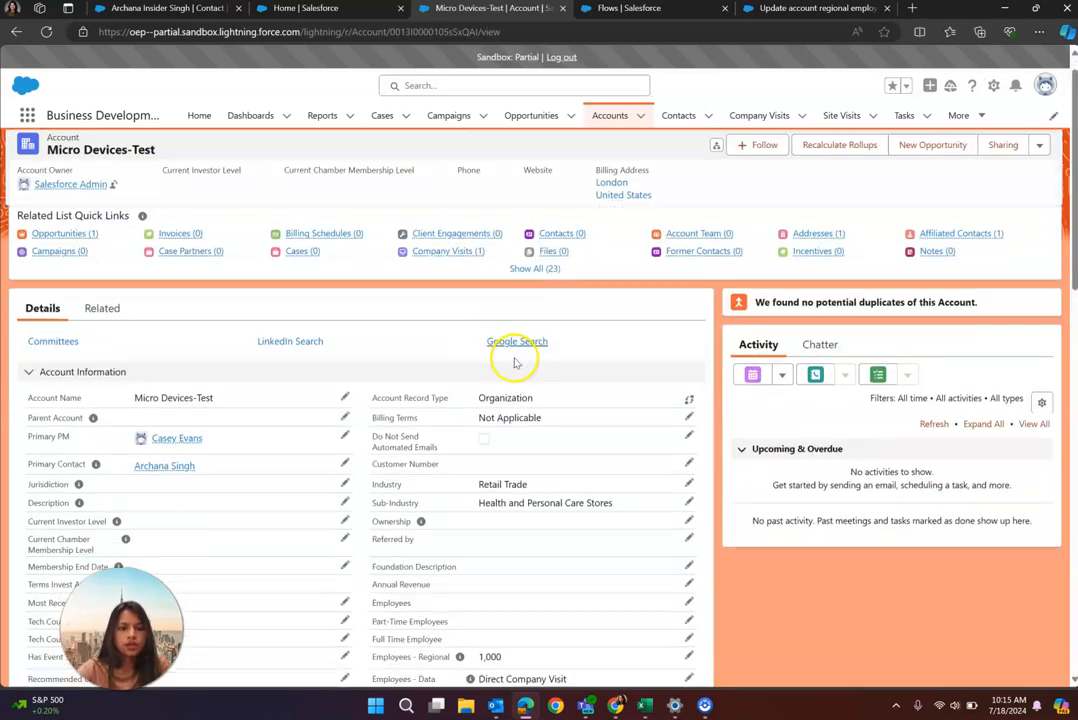
{"action": "scroll", "coordinate": [515, 363], "scroll_direction": "down", "scroll_amount": 3}
{"action": "double_click", "coordinate": [476, 343]}
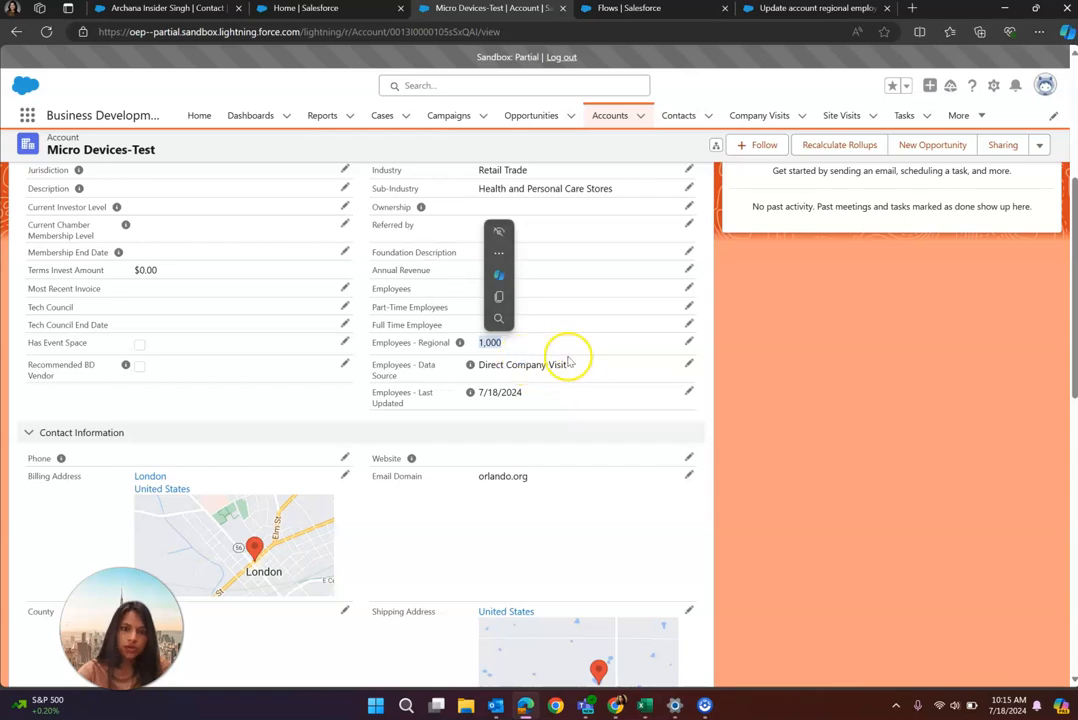
{"action": "left_click", "coordinate": [497, 366]}
{"action": "double_click", "coordinate": [497, 392]}
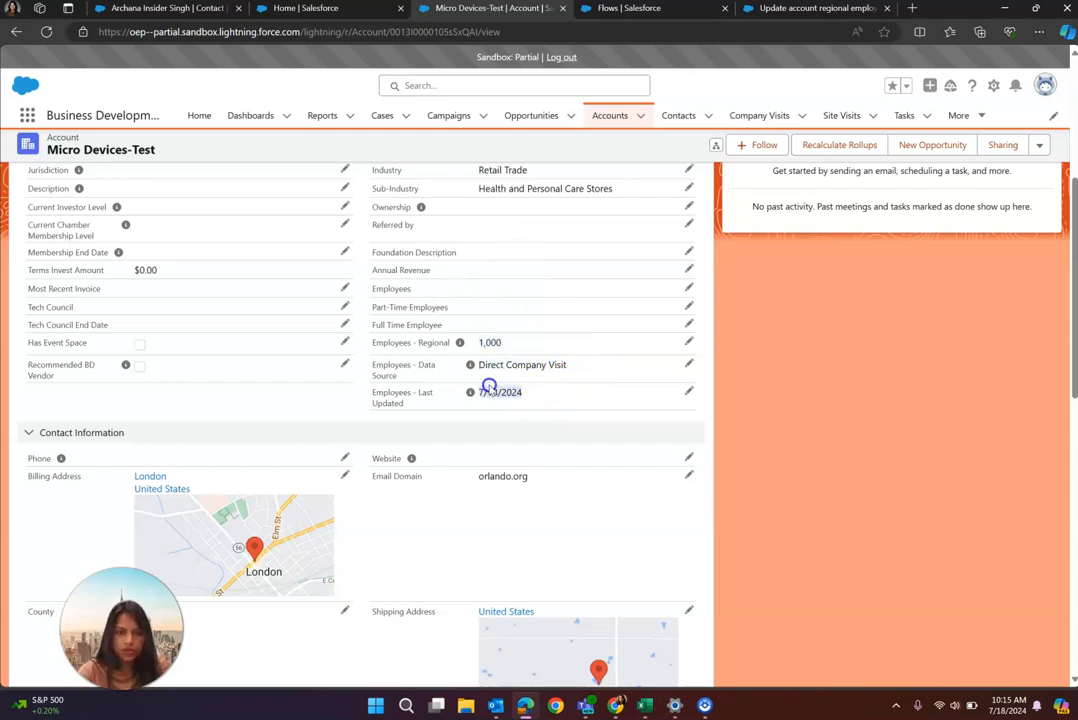
{"action": "scroll", "coordinate": [585, 445], "scroll_direction": "up", "scroll_amount": 3}
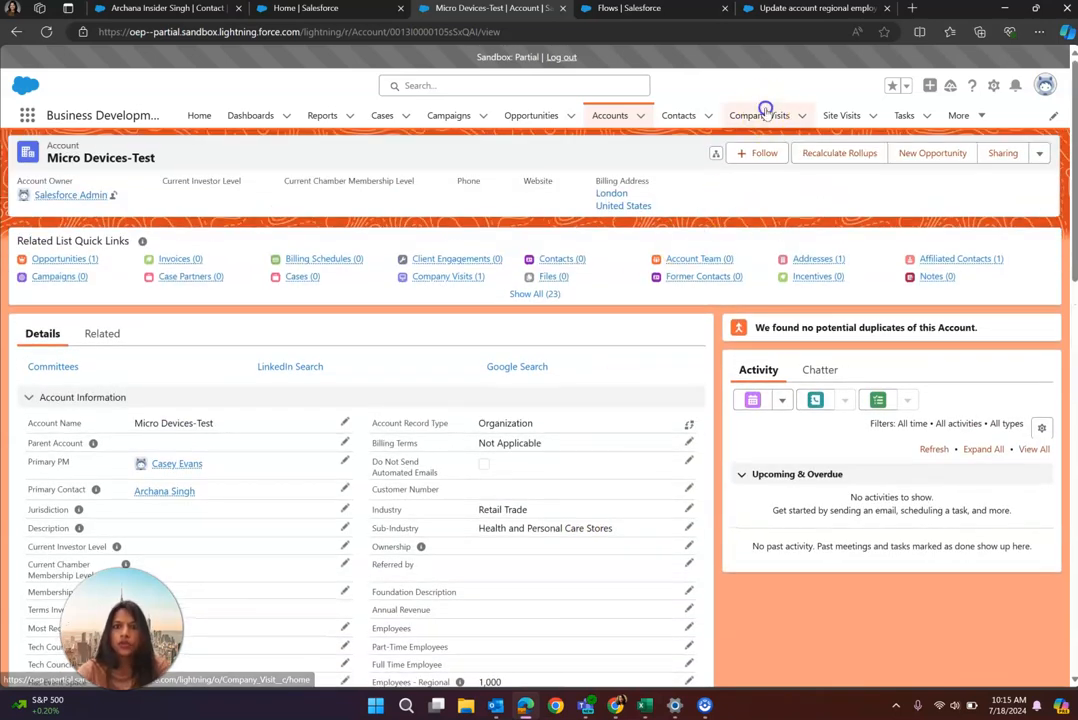
Step: Change Total Employees in Metro Orlando to 8,000 on the Micro Devices-Test company visit and save the record
{"action": "left_click", "coordinate": [760, 114]}
{"action": "left_click", "coordinate": [116, 240]}
{"action": "scroll", "coordinate": [400, 381], "scroll_direction": "down", "scroll_amount": 6}
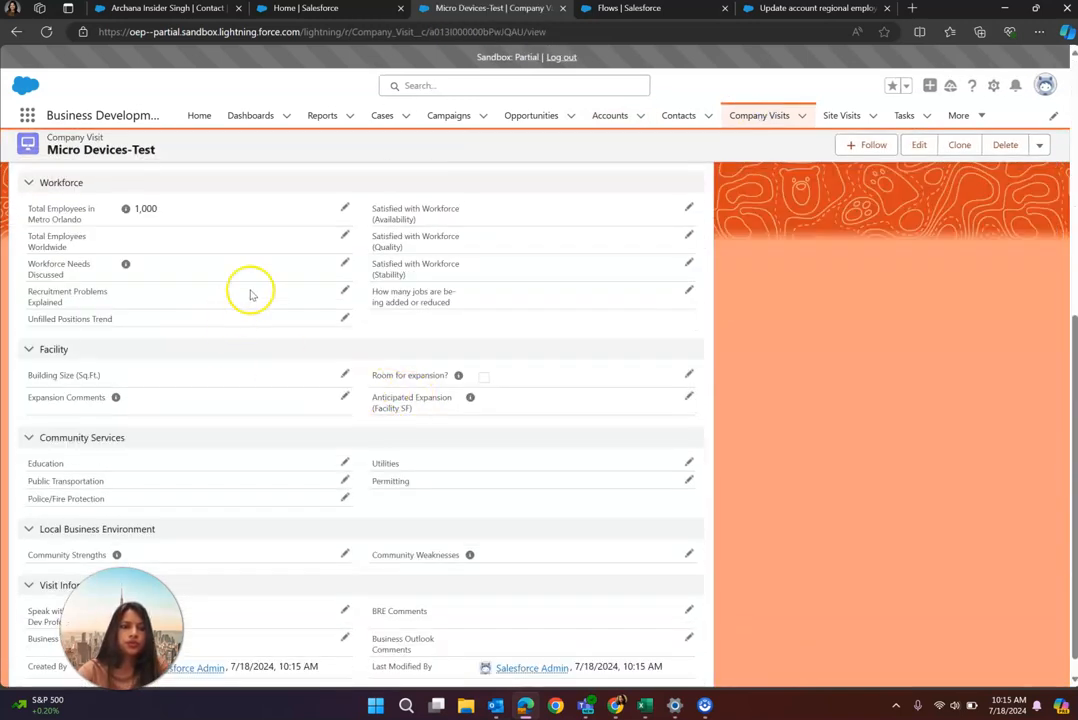
{"action": "left_click", "coordinate": [346, 208]}
{"action": "left_click_drag", "start_coordinate": [200, 205], "coordinate": [111, 200]}
{"action": "type", "text": "1"}
{"action": "key", "text": "BackSpace"}
{"action": "type", "text": "80"}
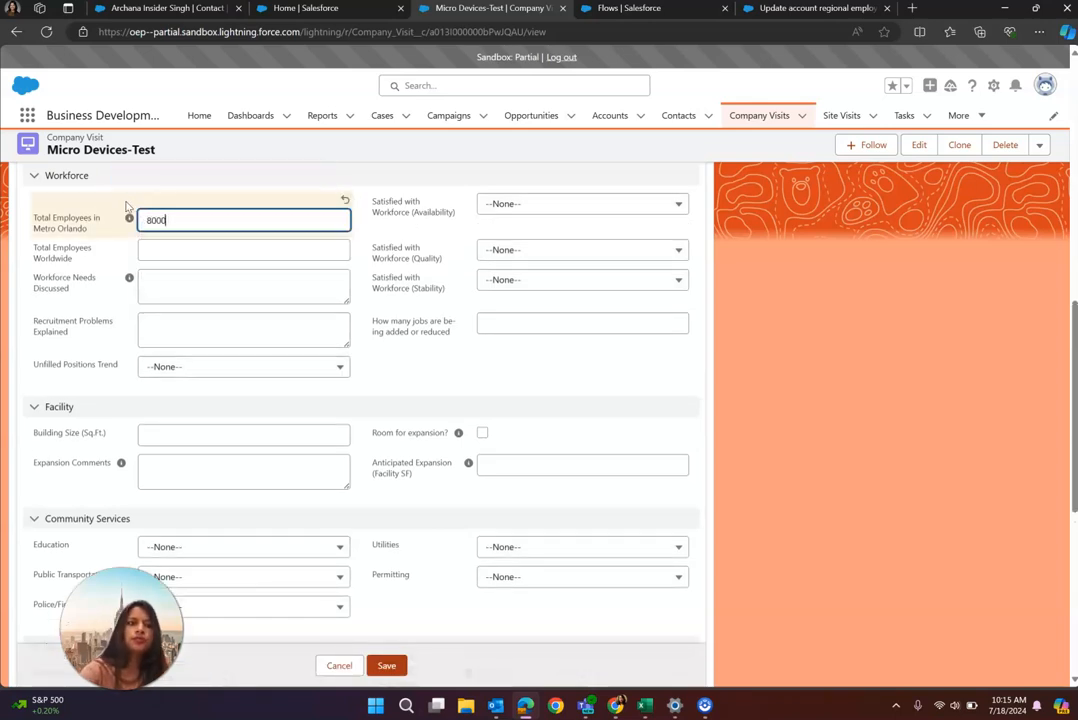
{"action": "left_click", "coordinate": [409, 360]}
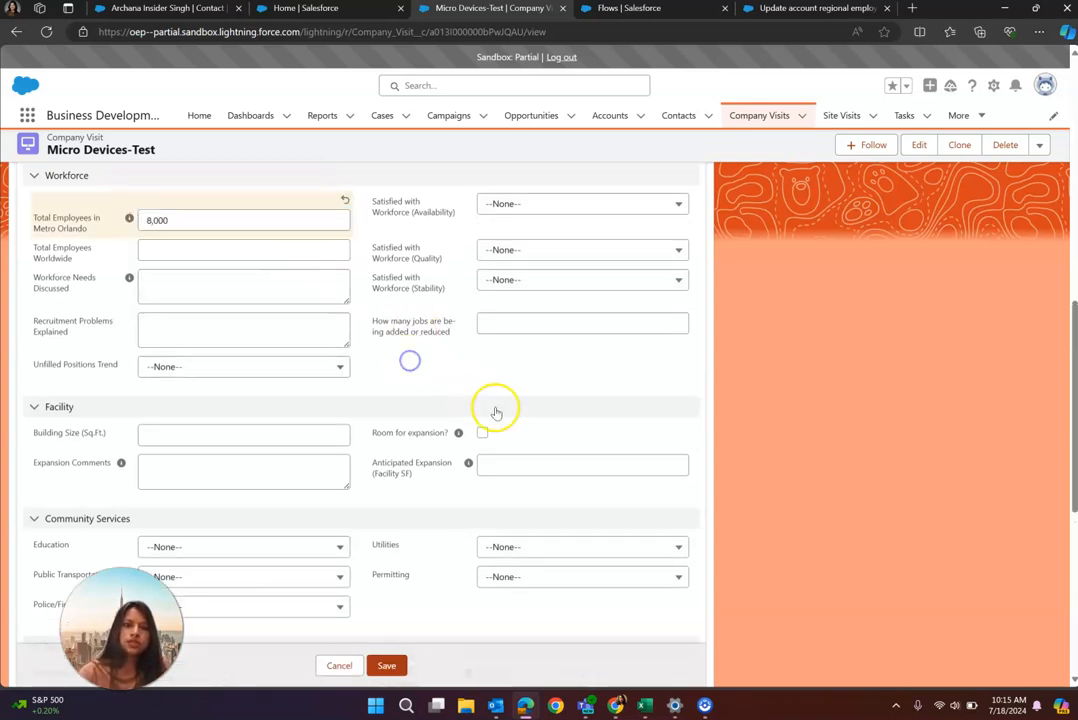
{"action": "scroll", "coordinate": [452, 535], "scroll_direction": "down", "scroll_amount": 3}
{"action": "scroll", "coordinate": [448, 520], "scroll_direction": "up", "scroll_amount": 4}
{"action": "left_click", "coordinate": [386, 668]}
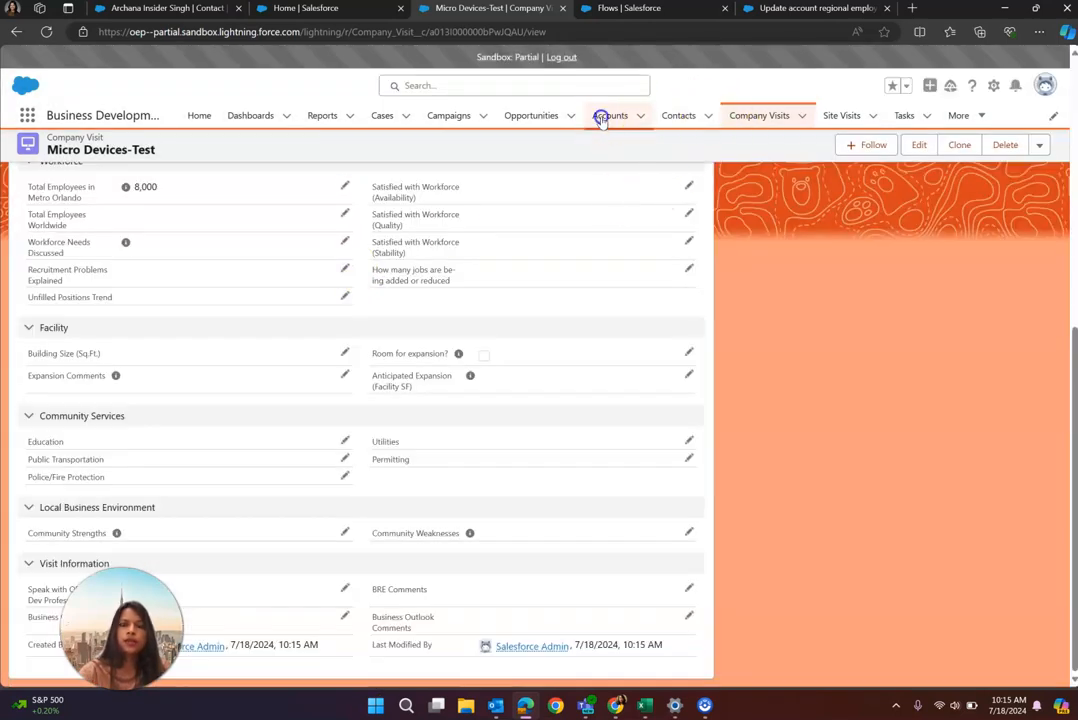
Step: Recheck the regional employees, data source and last updated date on the Micro Devices-Test account following the visit edit, and return to the Company Visits list
{"action": "left_click", "coordinate": [605, 116]}
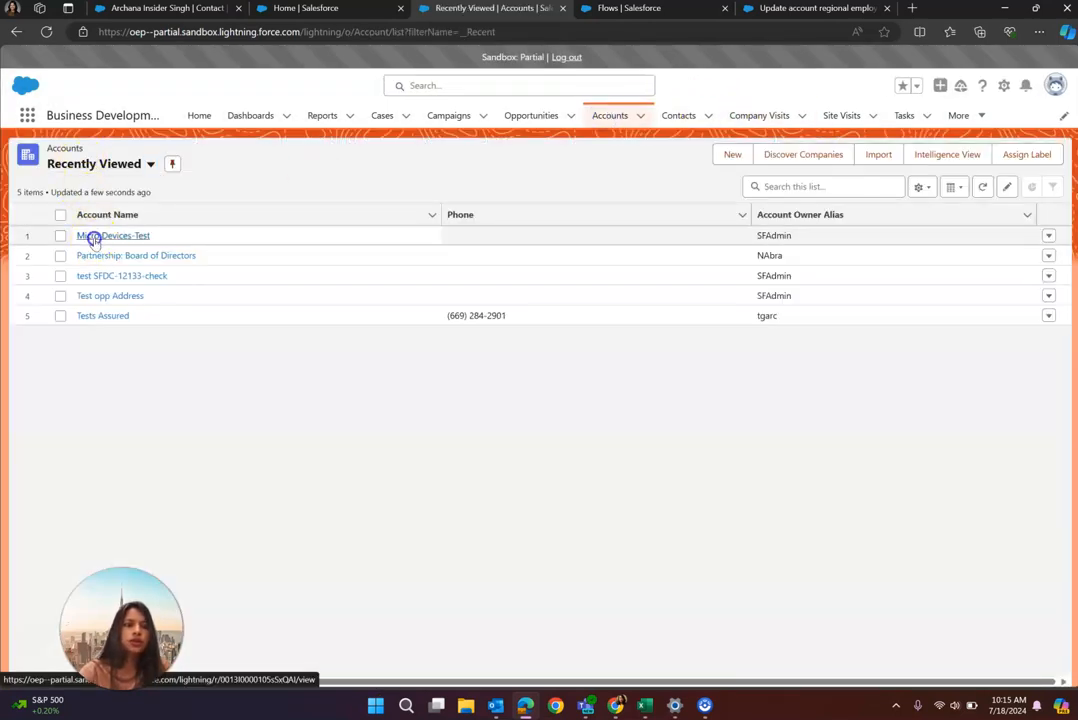
{"action": "left_click", "coordinate": [89, 234]}
{"action": "scroll", "coordinate": [536, 534], "scroll_direction": "down", "scroll_amount": 2}
{"action": "scroll", "coordinate": [536, 534], "scroll_direction": "down", "scroll_amount": 2}
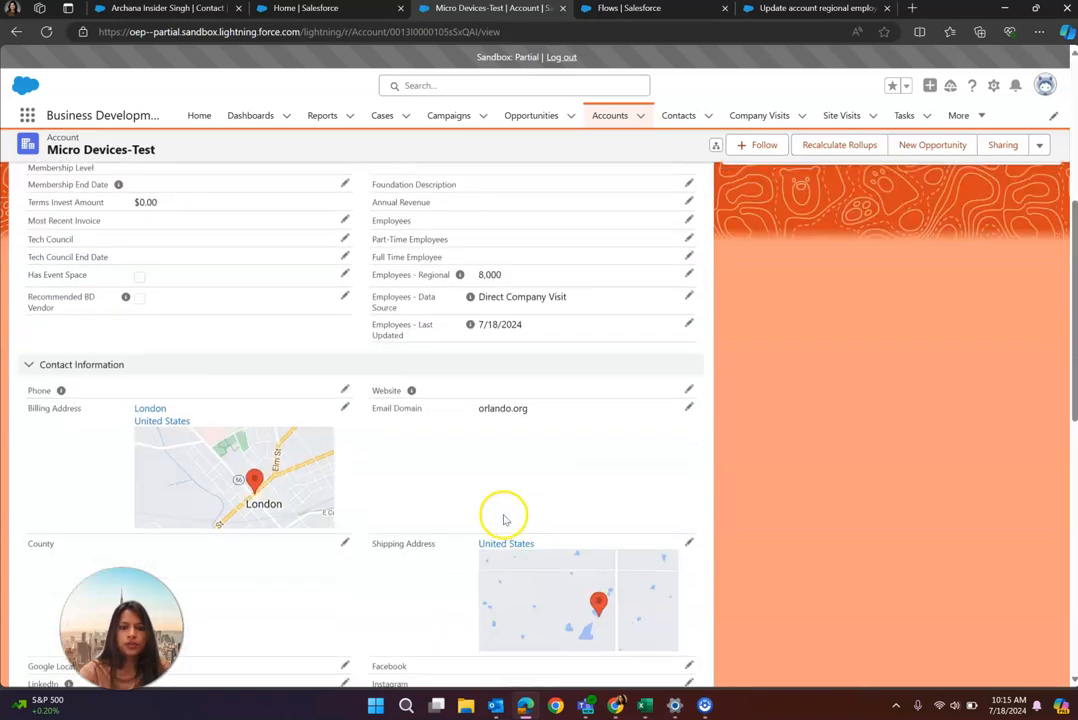
{"action": "left_click_drag", "start_coordinate": [554, 326], "coordinate": [431, 272]}
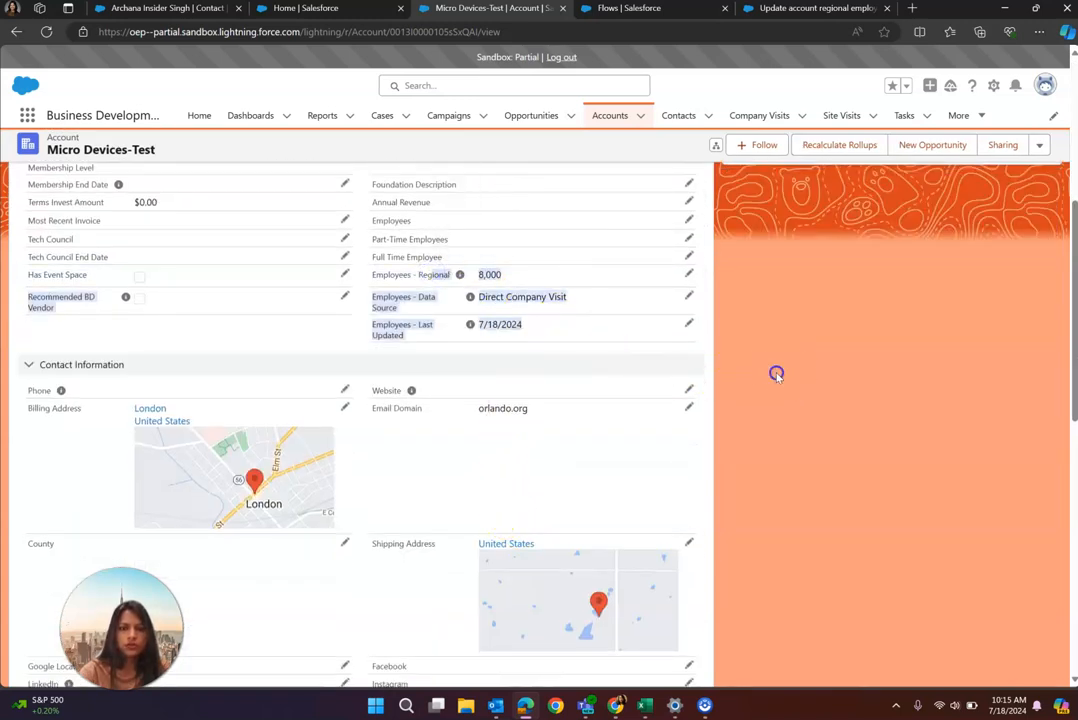
{"action": "left_click", "coordinate": [581, 362]}
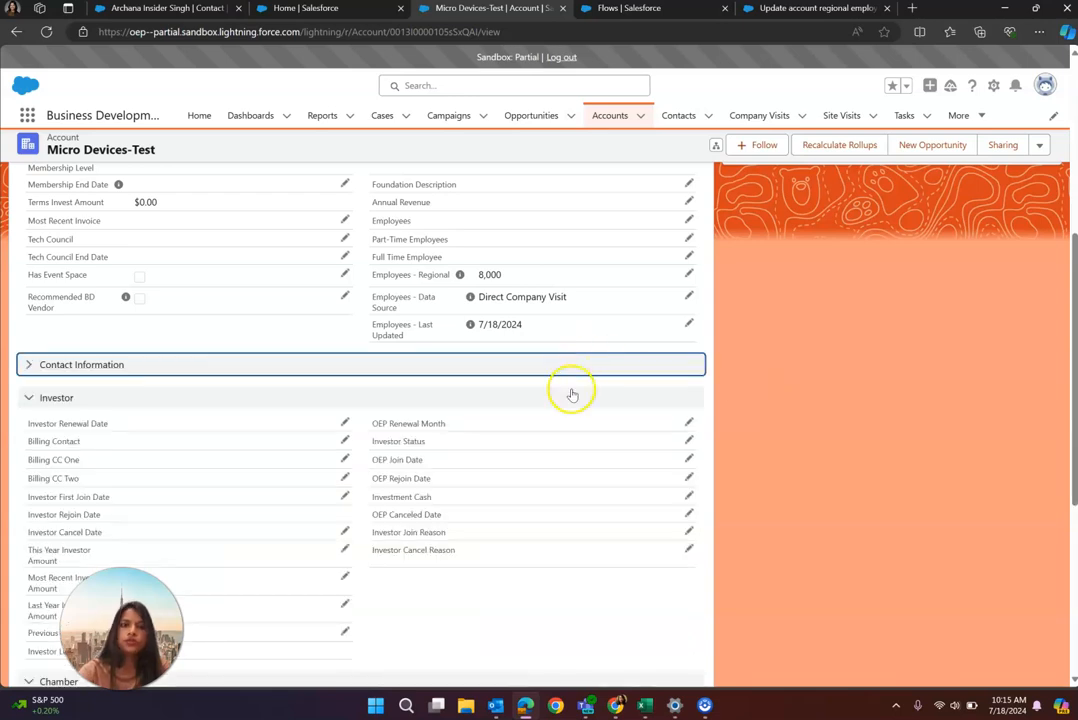
{"action": "scroll", "coordinate": [580, 390], "scroll_direction": "up", "scroll_amount": 10}
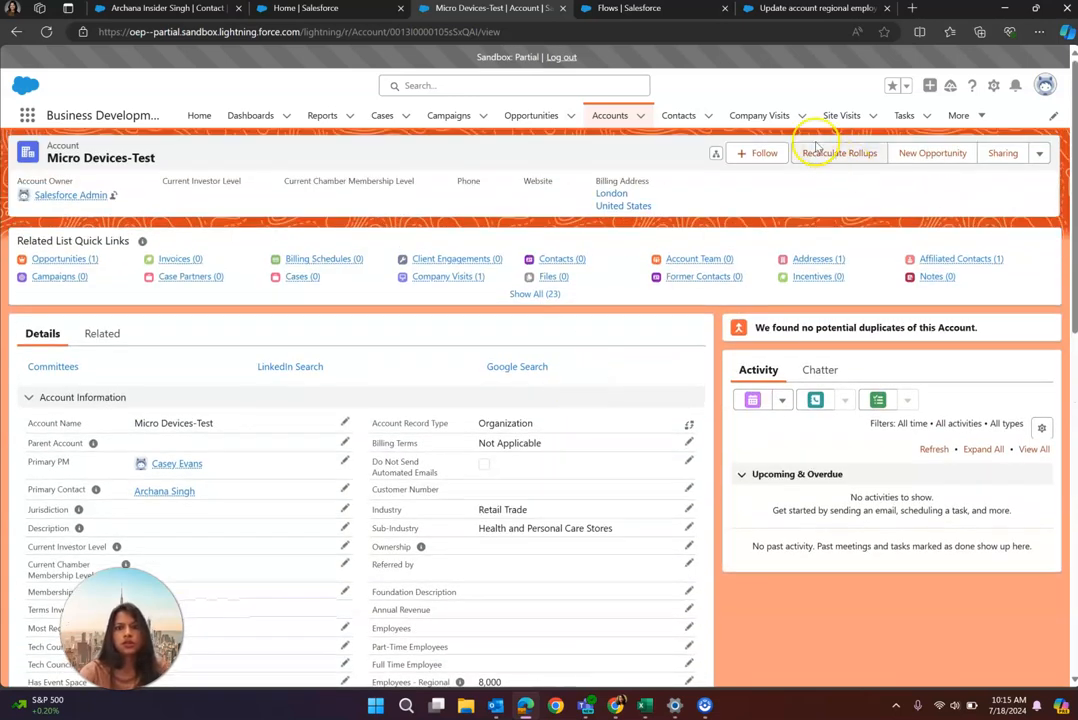
{"action": "left_click", "coordinate": [762, 115]}
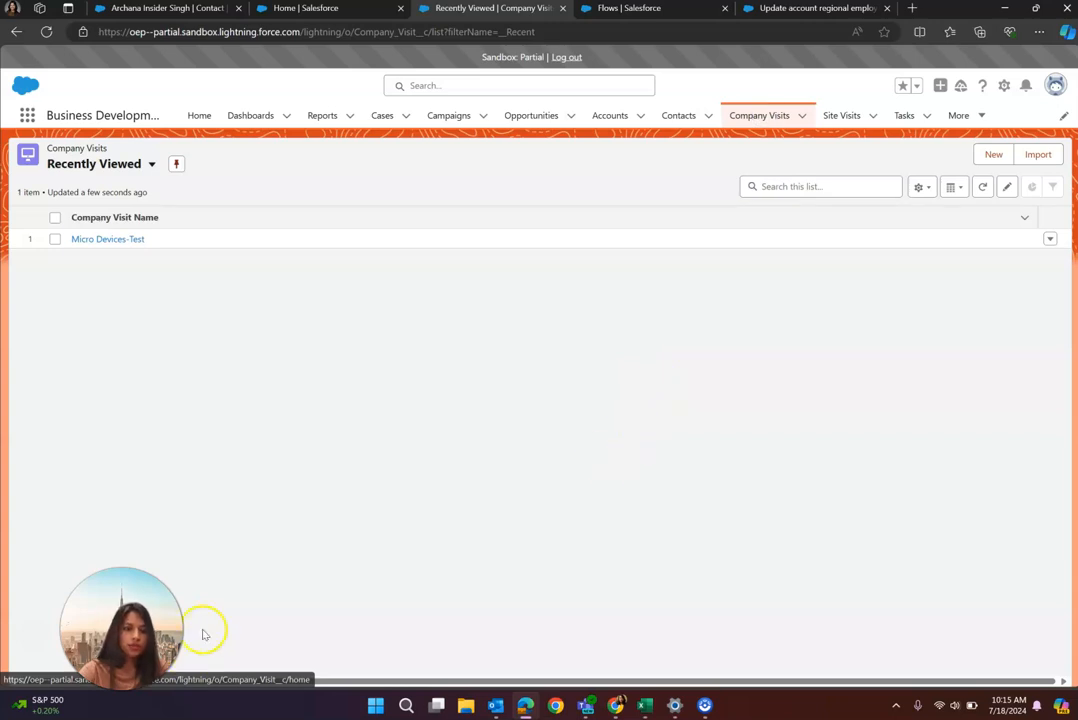